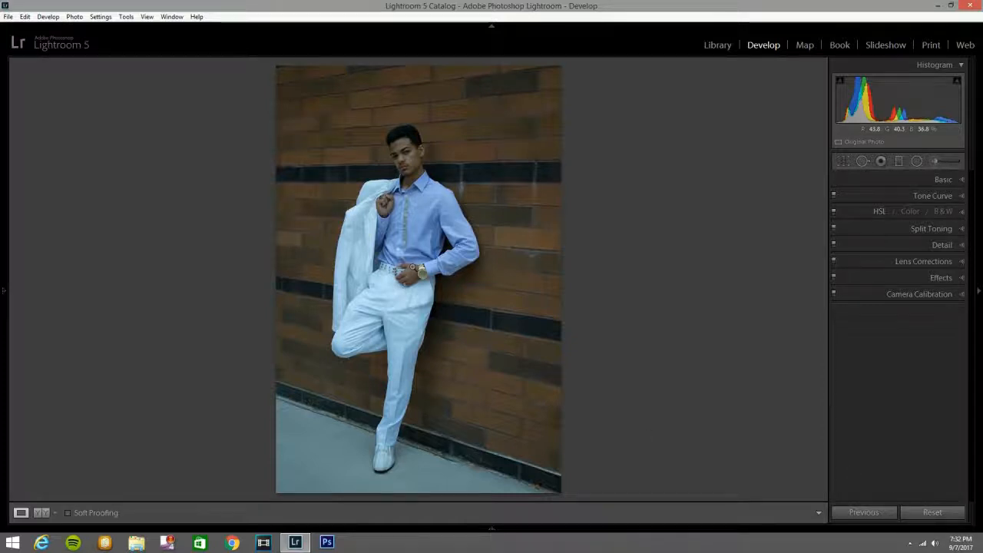
Reset the photo's develop settings and open the basic adjustments.
{"action": "left_click", "coordinate": [940, 515]}
{"action": "left_click", "coordinate": [941, 515]}
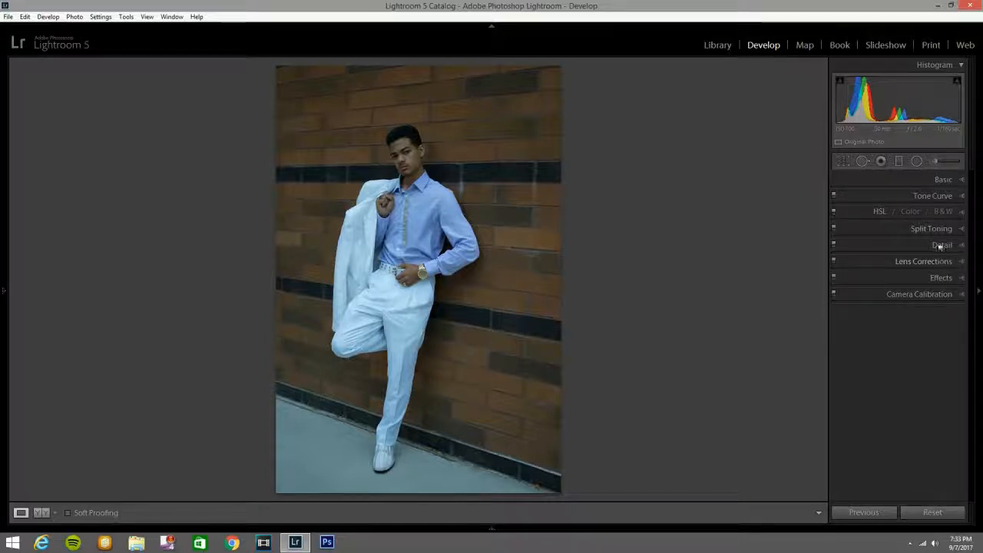
{"action": "left_click", "coordinate": [962, 181]}
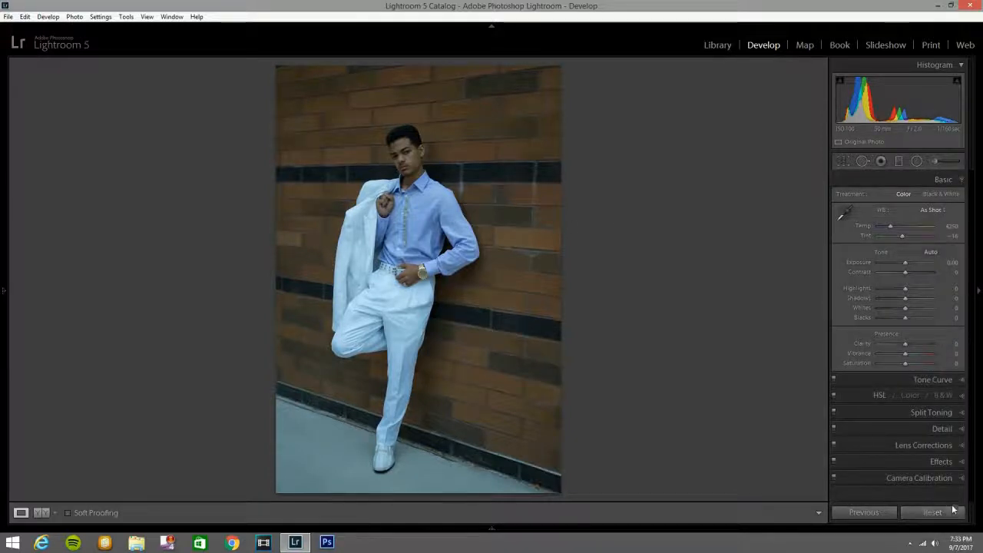
Enable lens profile corrections and chromatic aberration removal, and apply the Auto Upright correction.
{"action": "left_click", "coordinate": [957, 445]}
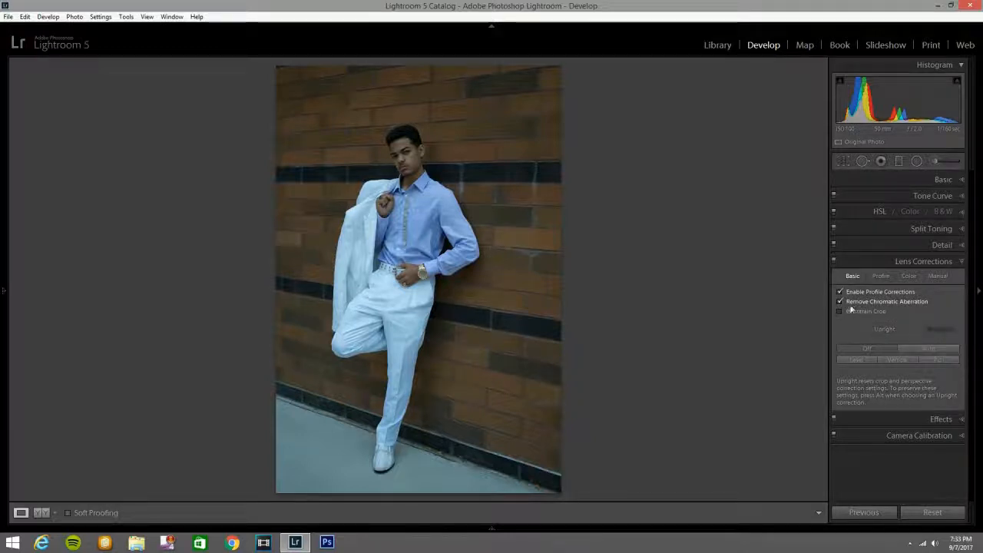
{"action": "left_click", "coordinate": [936, 348]}
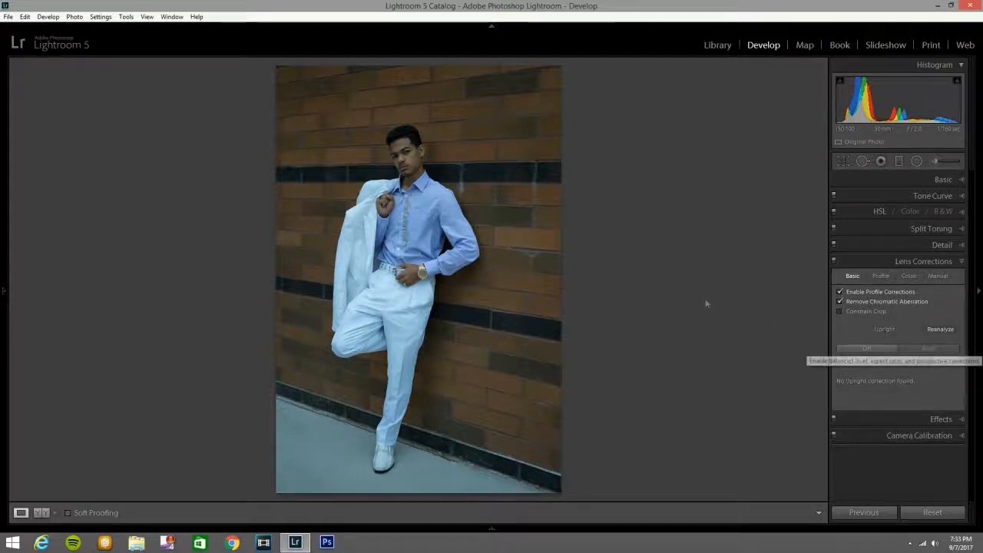
{"action": "left_click", "coordinate": [958, 262]}
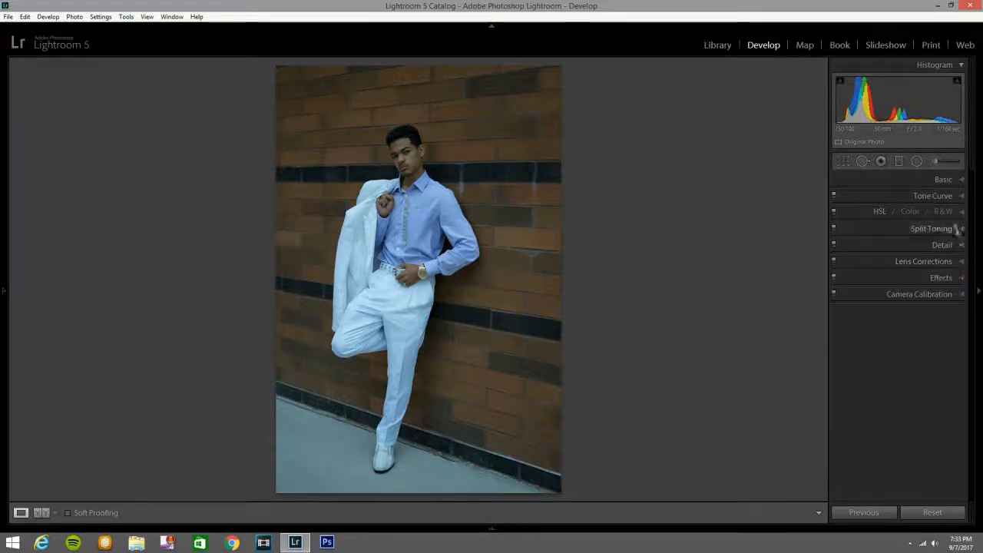
Sample neutral points for the white balance on the man's white jacket, trouser leg and shoe.
{"action": "left_click", "coordinate": [961, 179]}
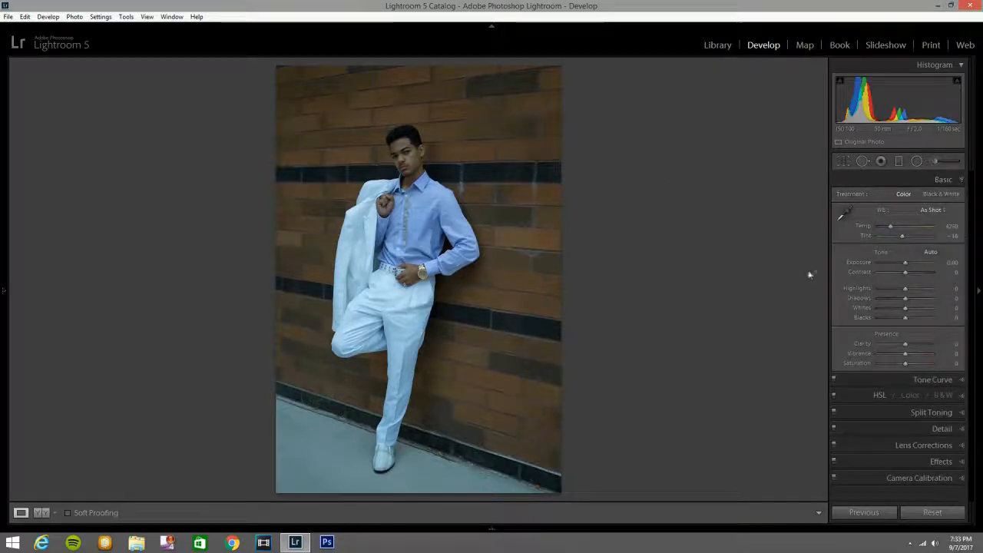
{"action": "left_click", "coordinate": [845, 216]}
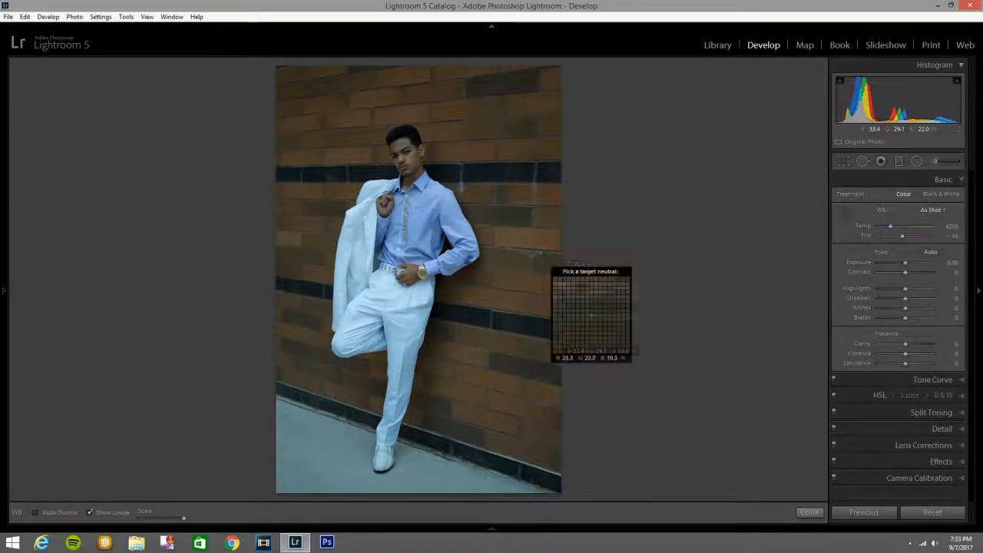
{"action": "left_click", "coordinate": [364, 231]}
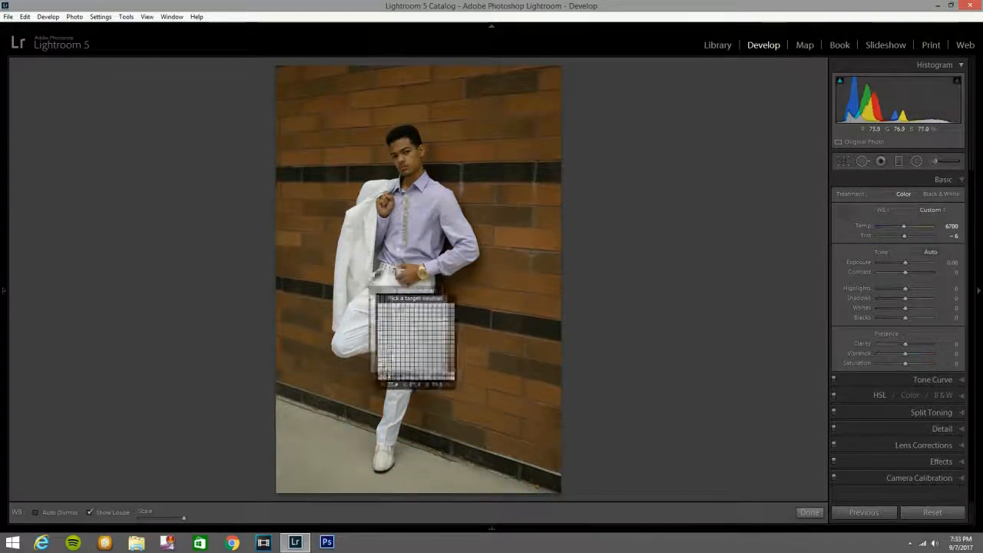
{"action": "left_click", "coordinate": [392, 365]}
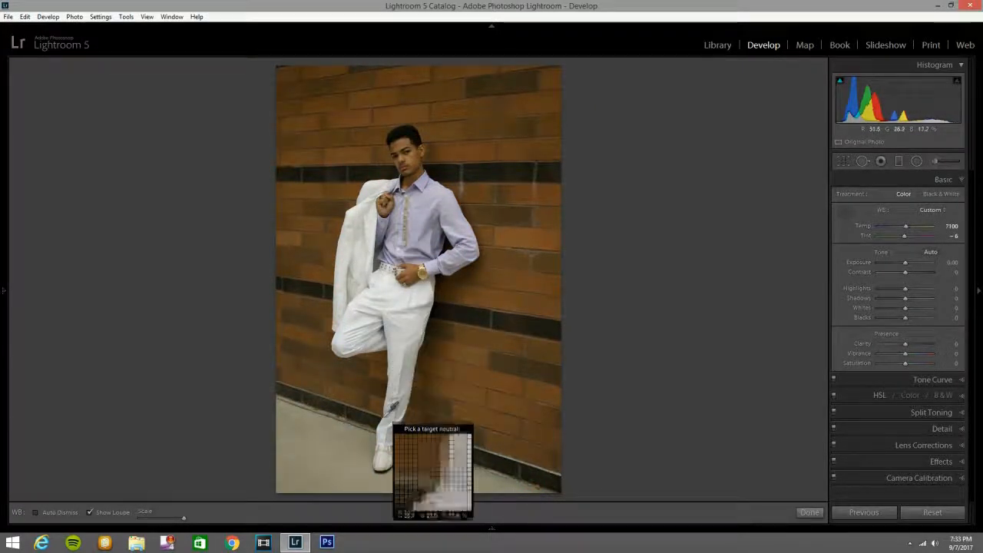
{"action": "left_click", "coordinate": [385, 468]}
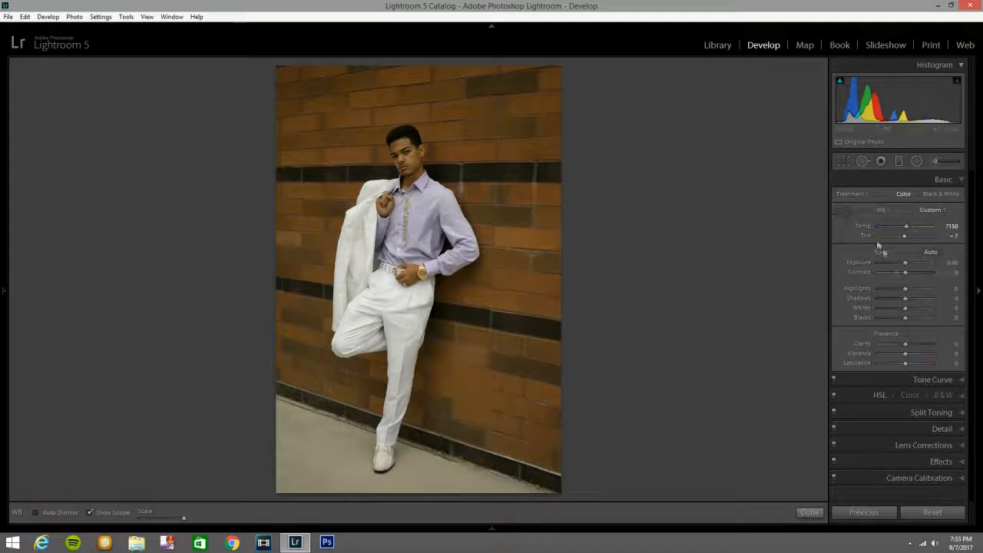
{"action": "left_click", "coordinate": [845, 211]}
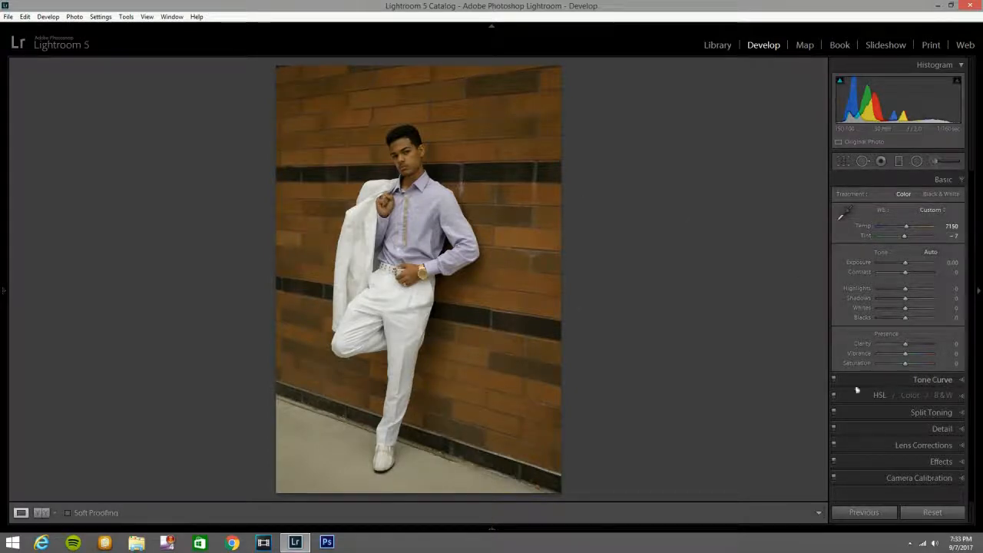
{"action": "left_click", "coordinate": [410, 155]}
{"action": "left_click", "coordinate": [427, 281]}
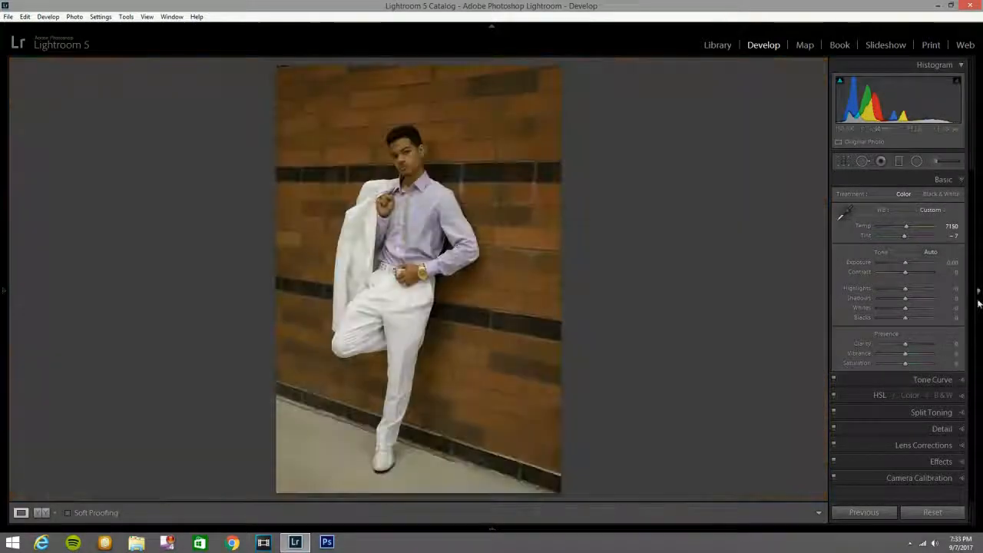
Set the white balance preset to Cloudy, and try raising the highlights before resetting them to default.
{"action": "left_click", "coordinate": [931, 210]}
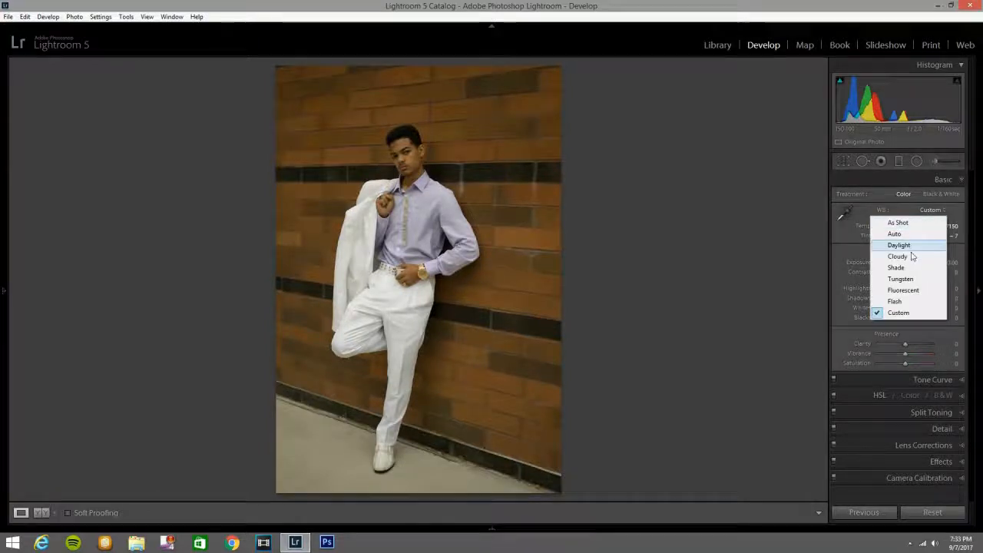
{"action": "left_click", "coordinate": [911, 257]}
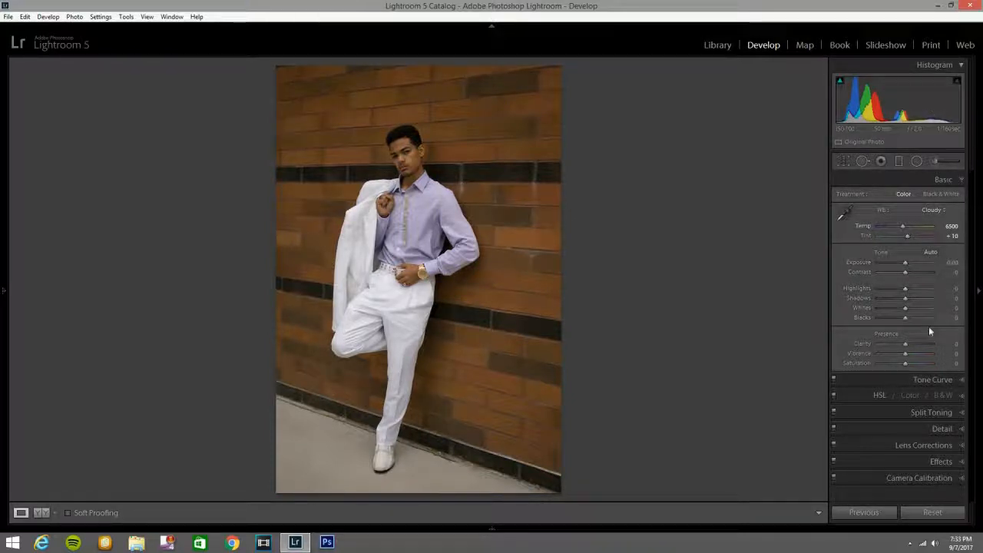
{"action": "left_click", "coordinate": [916, 289]}
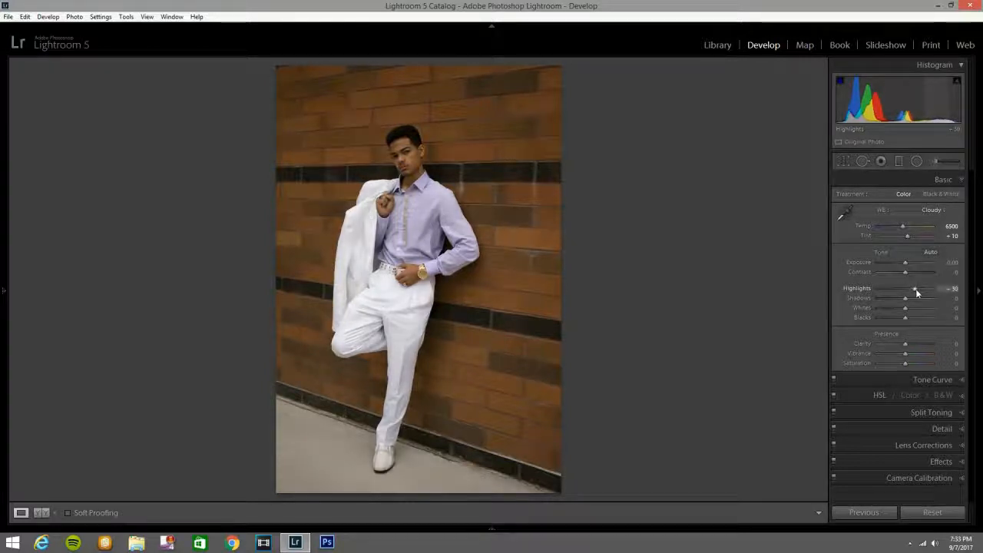
{"action": "double_click", "coordinate": [855, 290]}
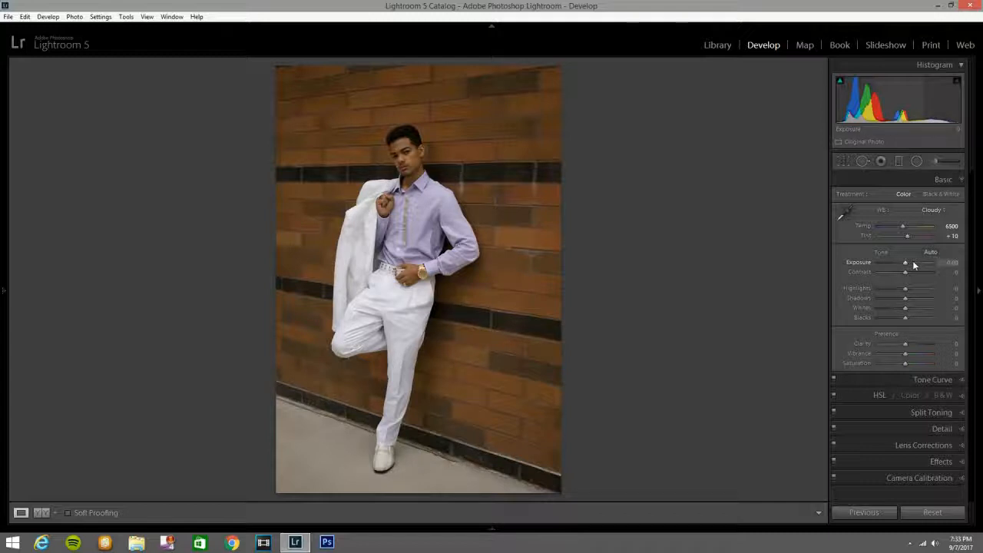
Raise the photo's exposure to +0.70.
{"action": "key", "text": "Up"}
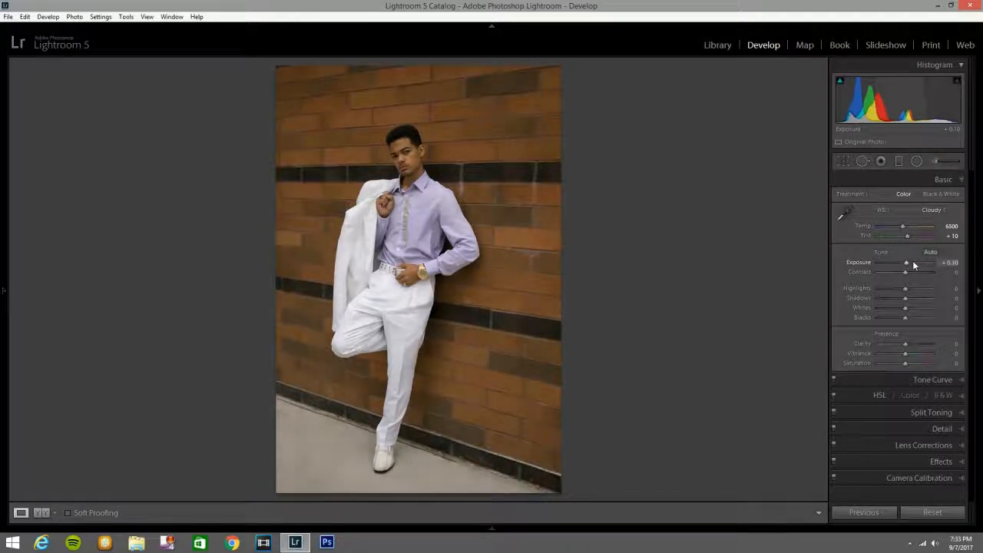
{"action": "key", "text": "Up"}
{"action": "key", "text": "Up"}
{"action": "key", "text": "Up"}
{"action": "key", "text": "Up"}
{"action": "key", "text": "Up"}
{"action": "key", "text": "Up"}
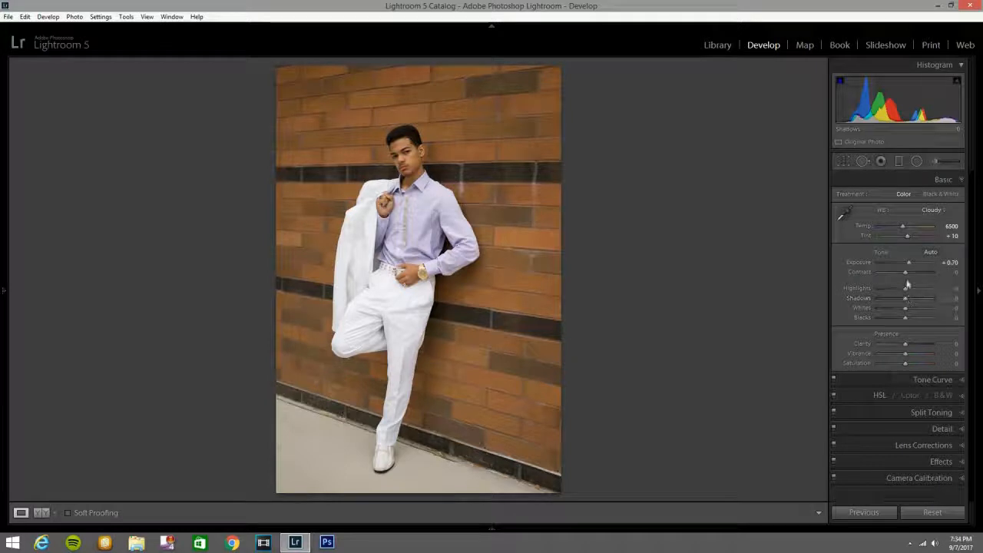
Set contrast to +9, highlights to −30, shadows to +47, blacks to −15 and clarity to −6.
{"action": "left_click_drag", "start_coordinate": [909, 275], "coordinate": [910, 276]}
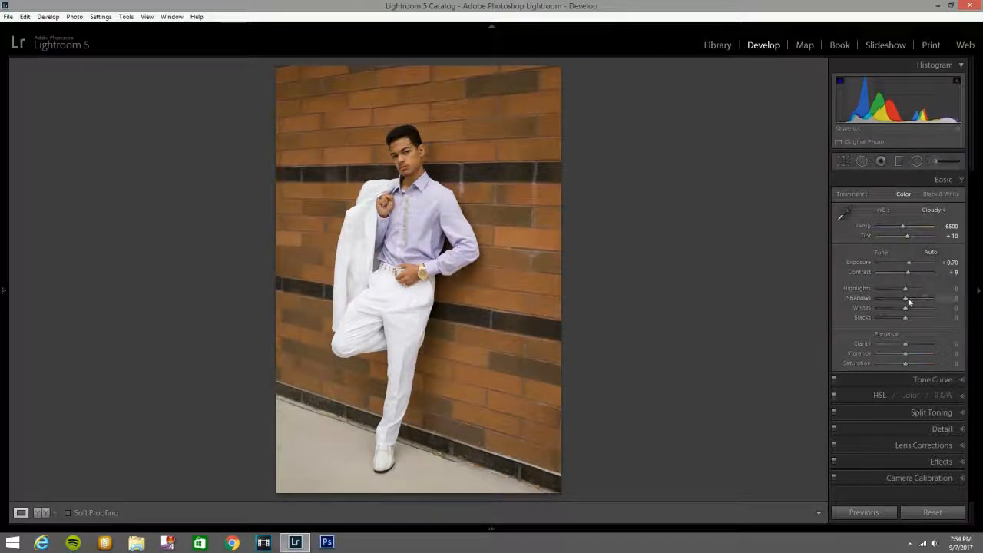
{"action": "left_click_drag", "start_coordinate": [903, 291], "coordinate": [894, 290]}
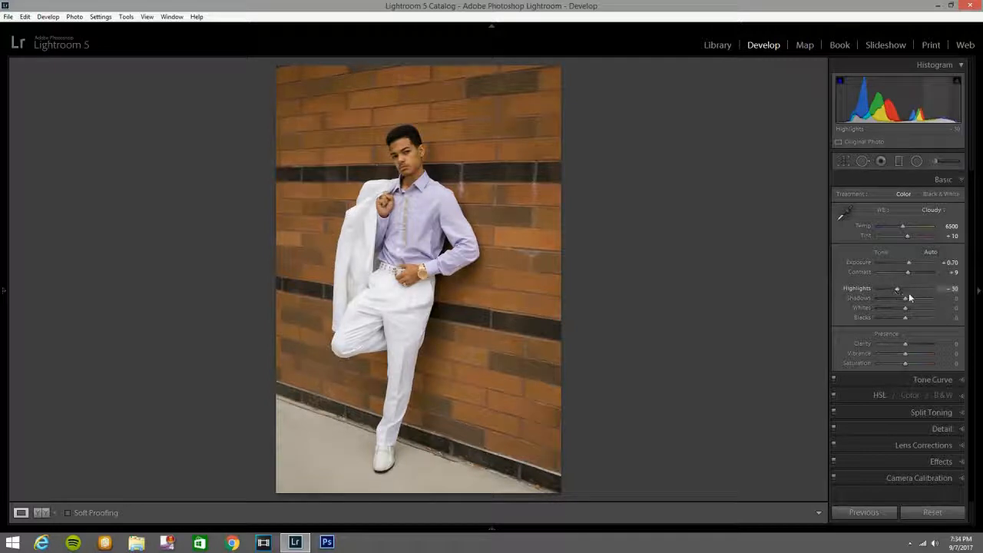
{"action": "left_click_drag", "start_coordinate": [911, 300], "coordinate": [920, 300]}
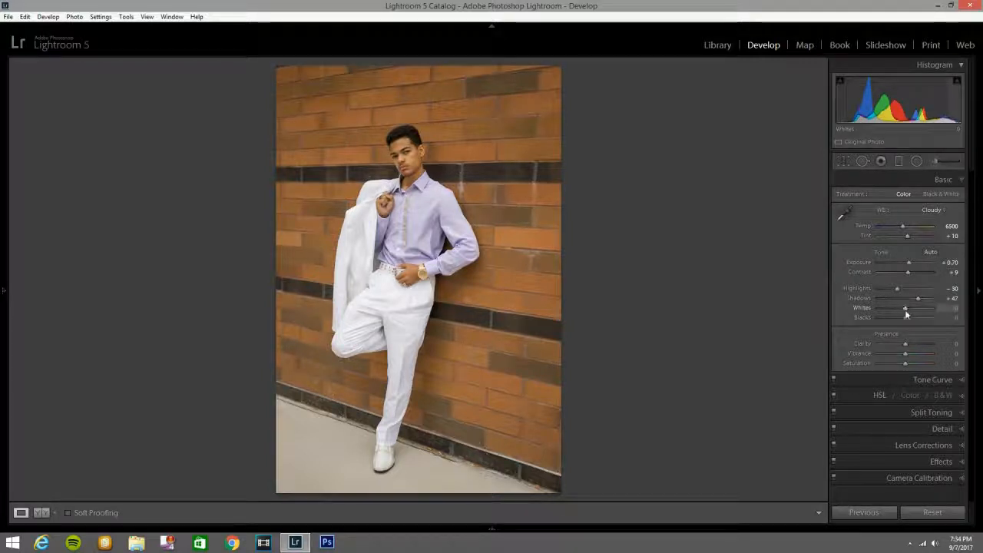
{"action": "left_click_drag", "start_coordinate": [907, 319], "coordinate": [902, 321]}
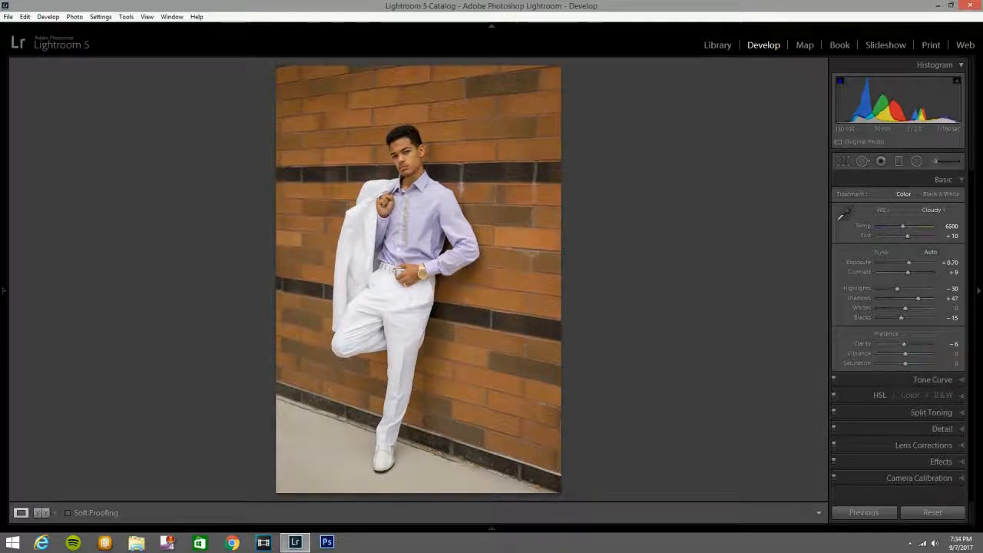
Heal the blemishes on the cheek beside the man's mouth using Spot Removal in Heal mode at size 19.
{"action": "left_click", "coordinate": [421, 152]}
{"action": "left_click_drag", "start_coordinate": [379, 233], "coordinate": [408, 316]}
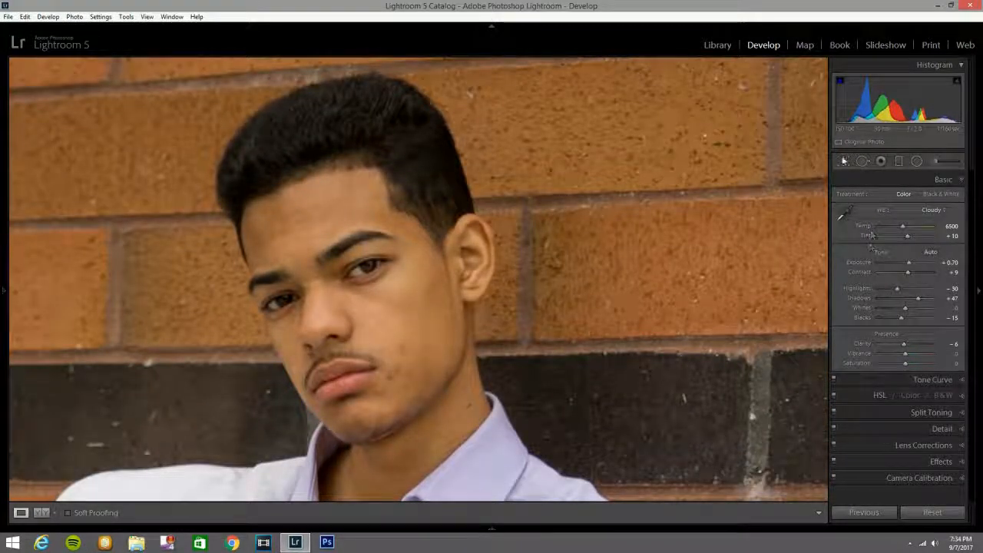
{"action": "left_click", "coordinate": [862, 160]}
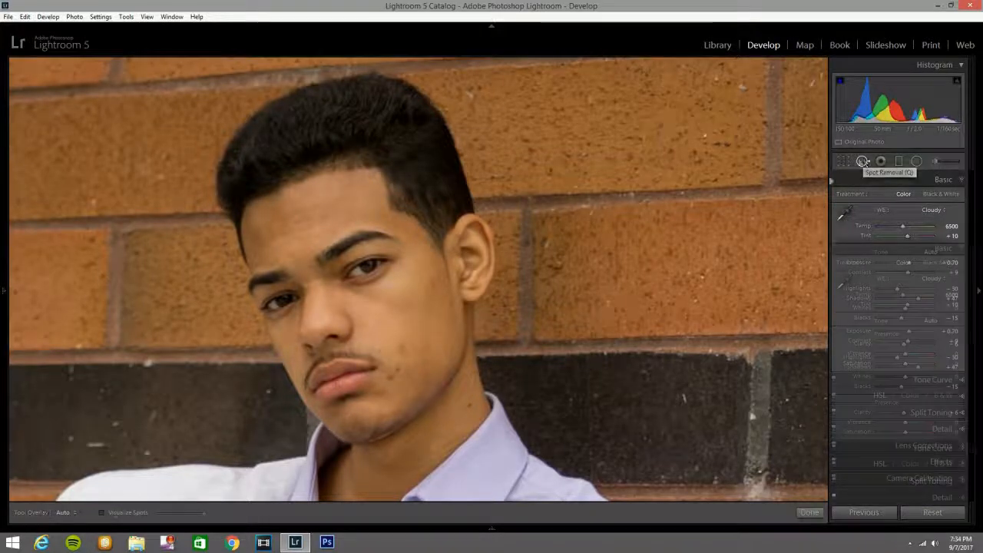
{"action": "scroll", "coordinate": [408, 385], "scroll_direction": "up", "scroll_amount": 2}
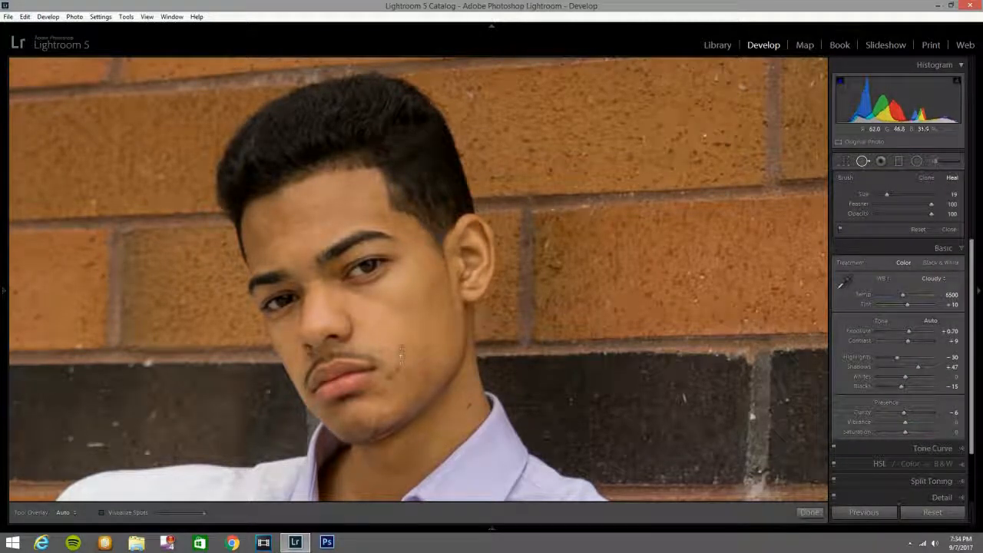
{"action": "left_click", "coordinate": [403, 349]}
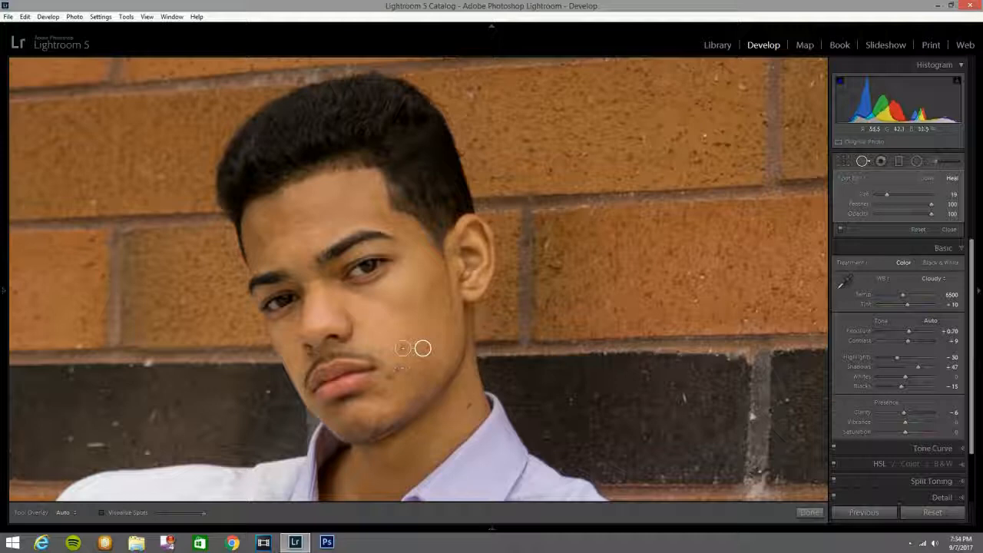
{"action": "left_click", "coordinate": [397, 369]}
{"action": "left_click", "coordinate": [389, 377]}
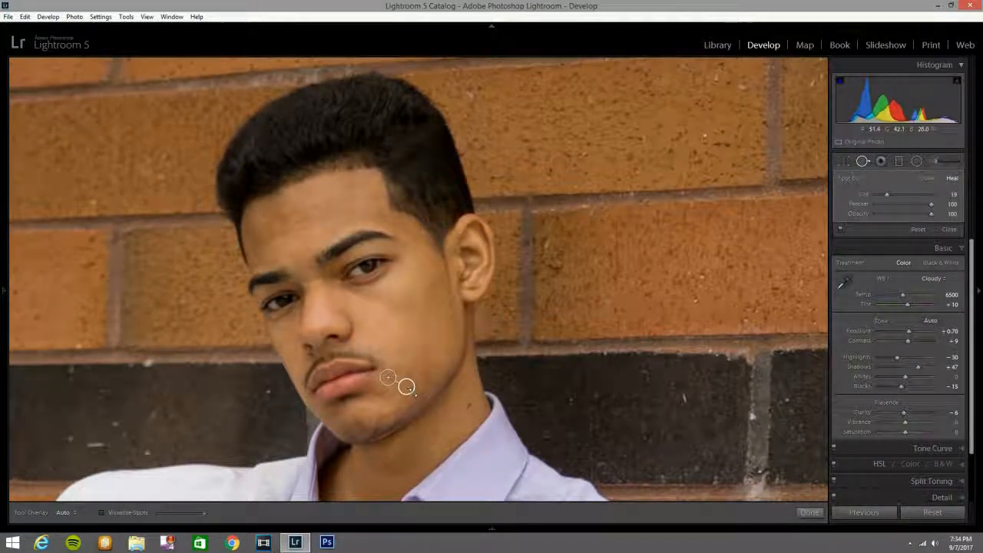
Reduce the healing brush to size 14 and heal two blemishes on the man's forehead.
{"action": "scroll", "coordinate": [322, 208], "scroll_direction": "down", "scroll_amount": 3}
{"action": "left_click", "coordinate": [300, 220]}
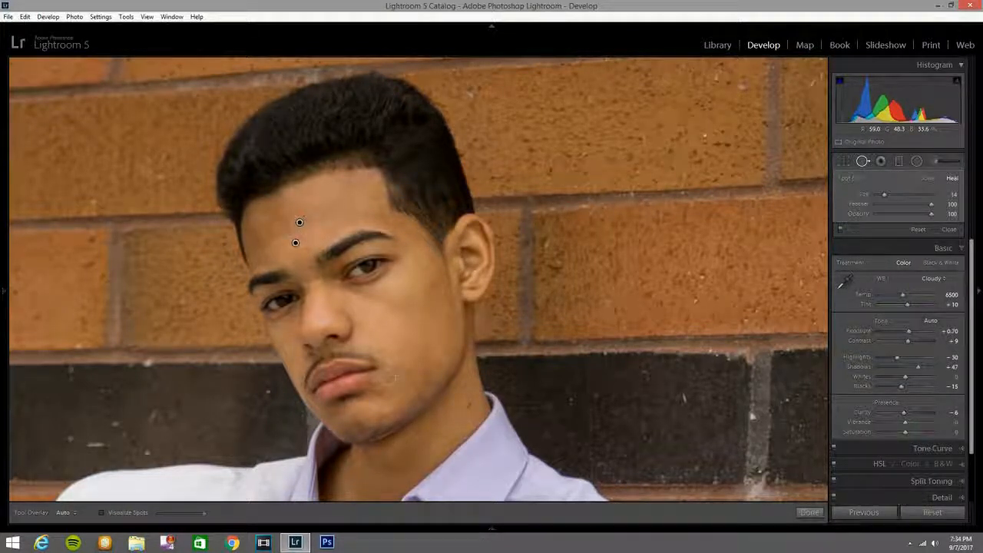
{"action": "left_click", "coordinate": [285, 228]}
Heal the remaining blemishes across the man's cheek and beside his nose at size 14, and finish spot removal.
{"action": "left_click", "coordinate": [433, 285]}
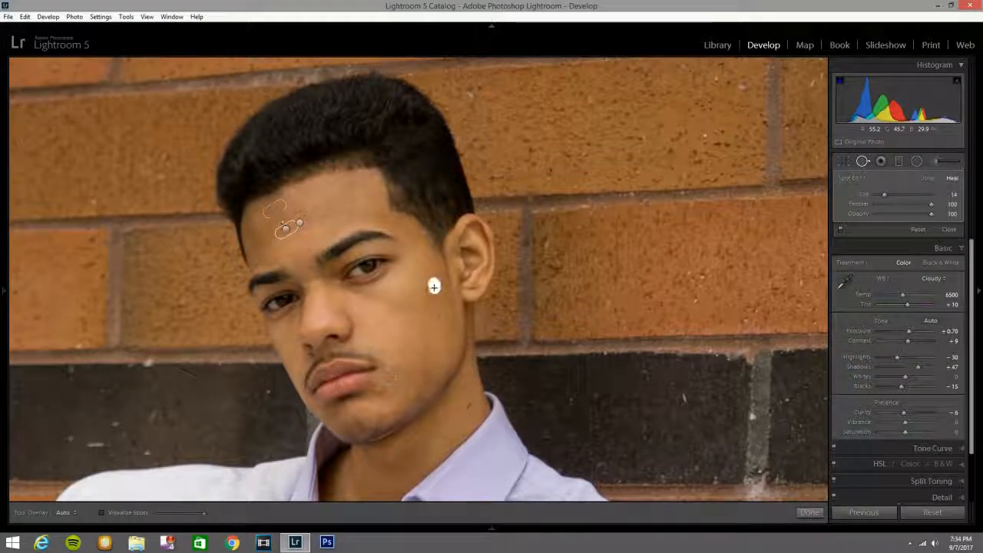
{"action": "left_click", "coordinate": [391, 309]}
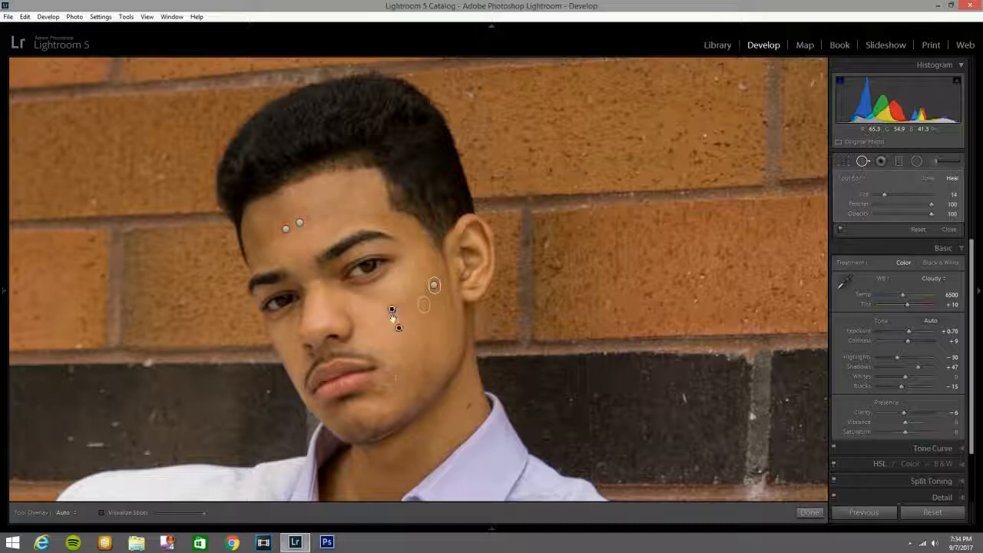
{"action": "left_click", "coordinate": [380, 322]}
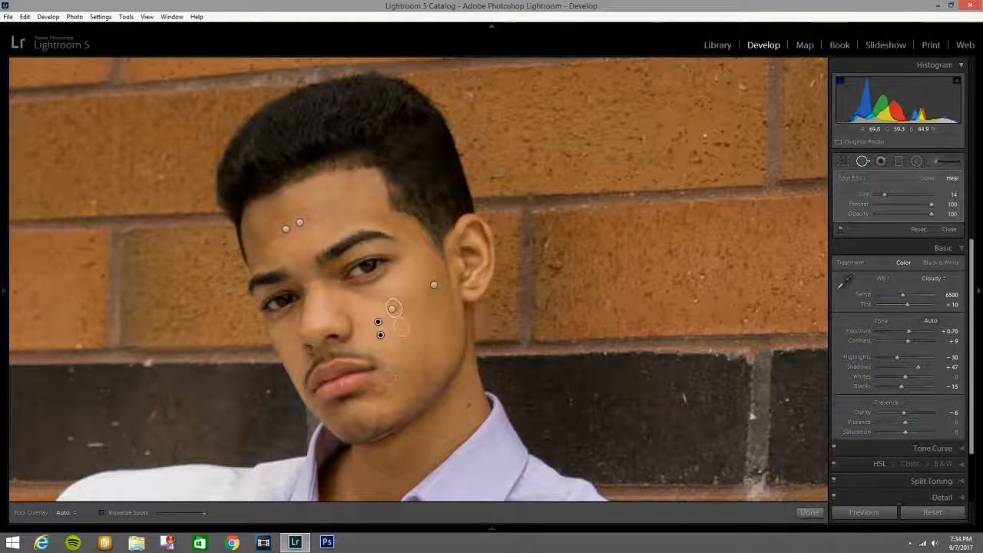
{"action": "left_click", "coordinate": [428, 347]}
{"action": "left_click", "coordinate": [423, 364]}
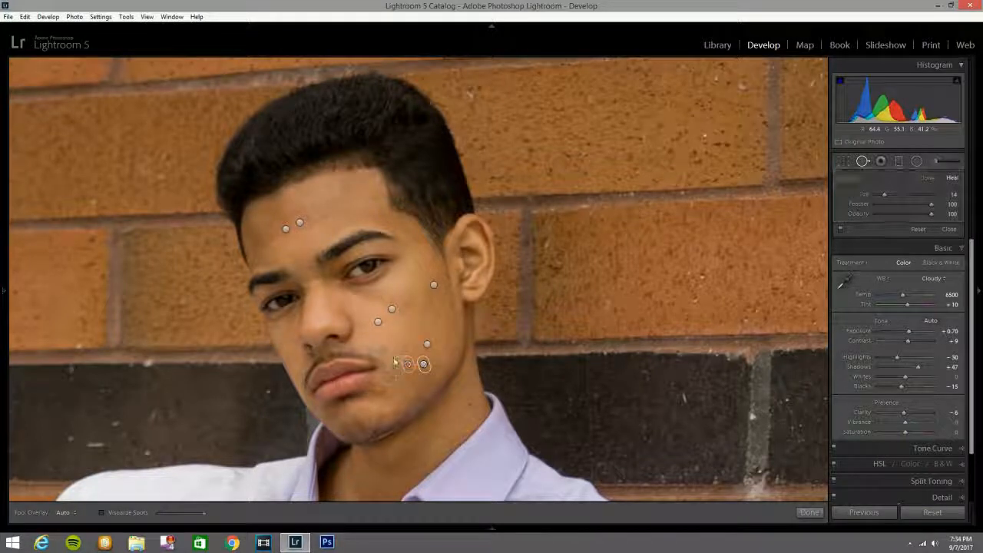
{"action": "key", "text": "q"}
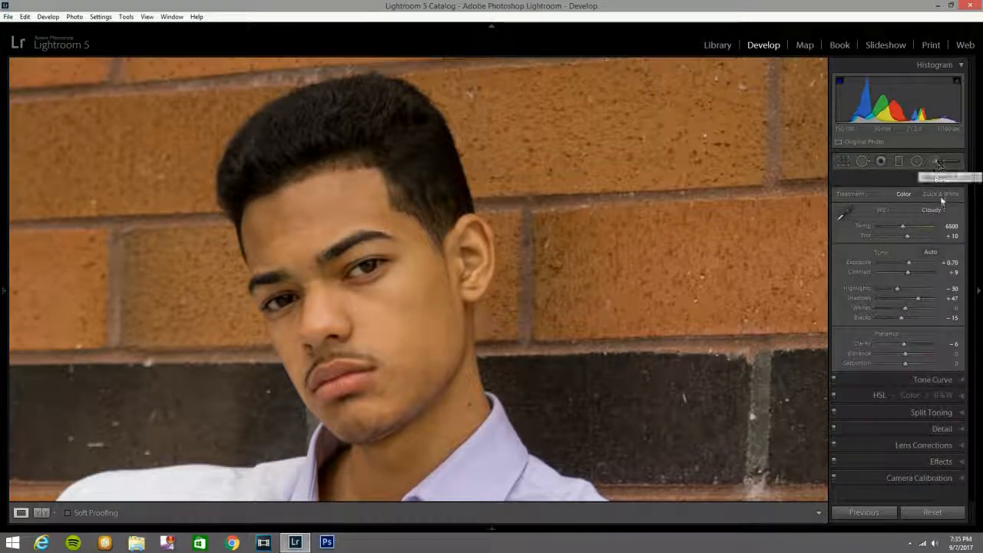
Return to the full photo and lower its saturation to −11.
{"action": "left_click", "coordinate": [352, 323]}
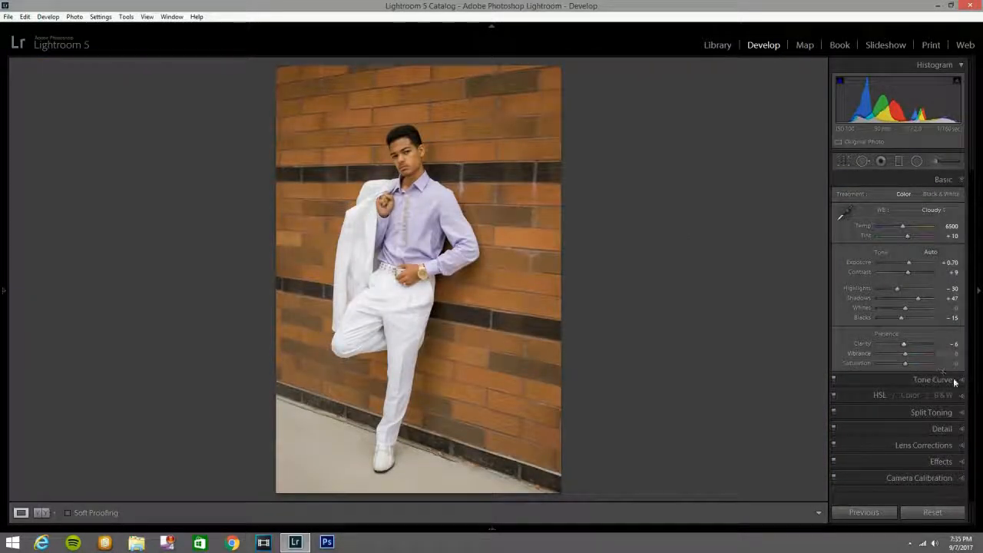
{"action": "left_click_drag", "start_coordinate": [906, 368], "coordinate": [903, 368]}
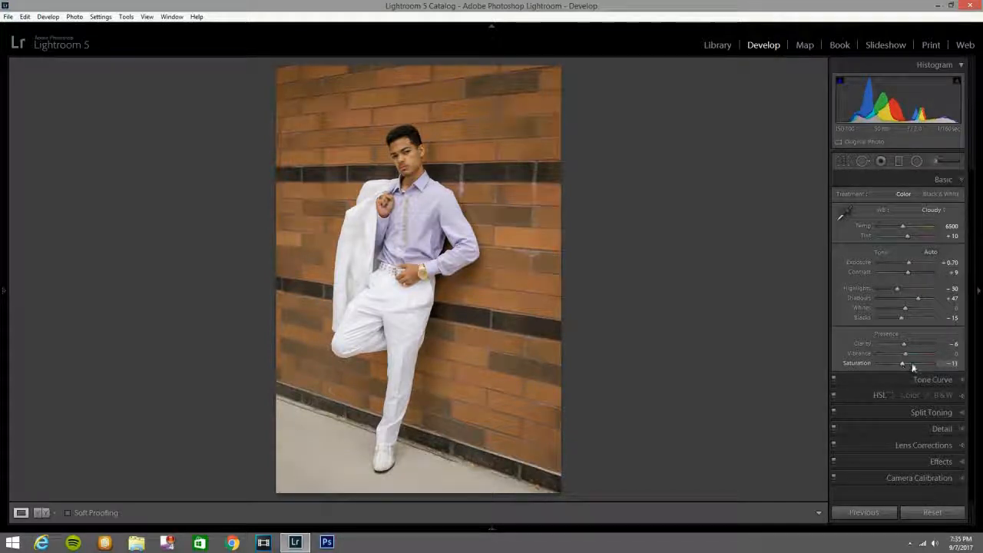
Raise the midpoint of the RGB tone curve slightly and add a second point in the shadows near the curve's dark end.
{"action": "left_click", "coordinate": [958, 380]}
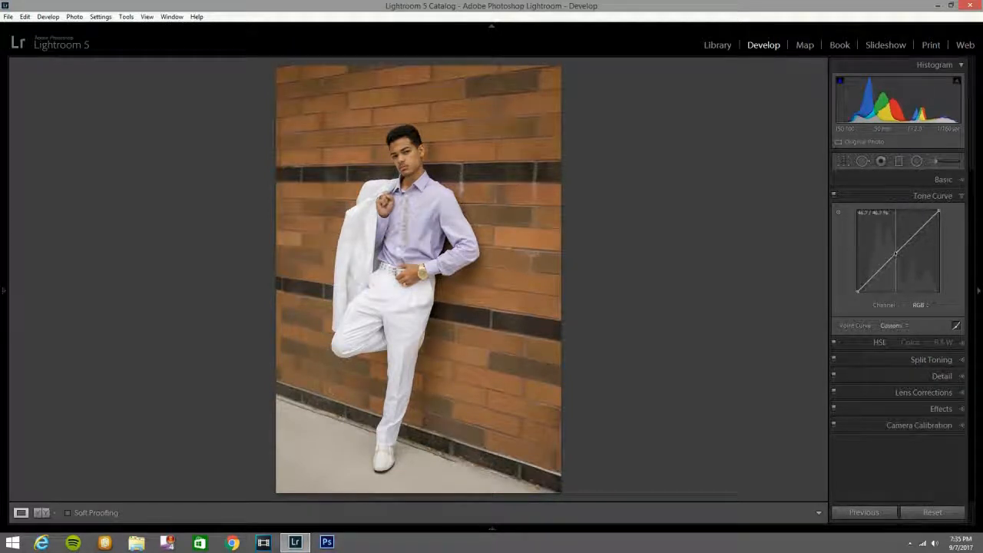
{"action": "left_click_drag", "start_coordinate": [896, 255], "coordinate": [894, 251]}
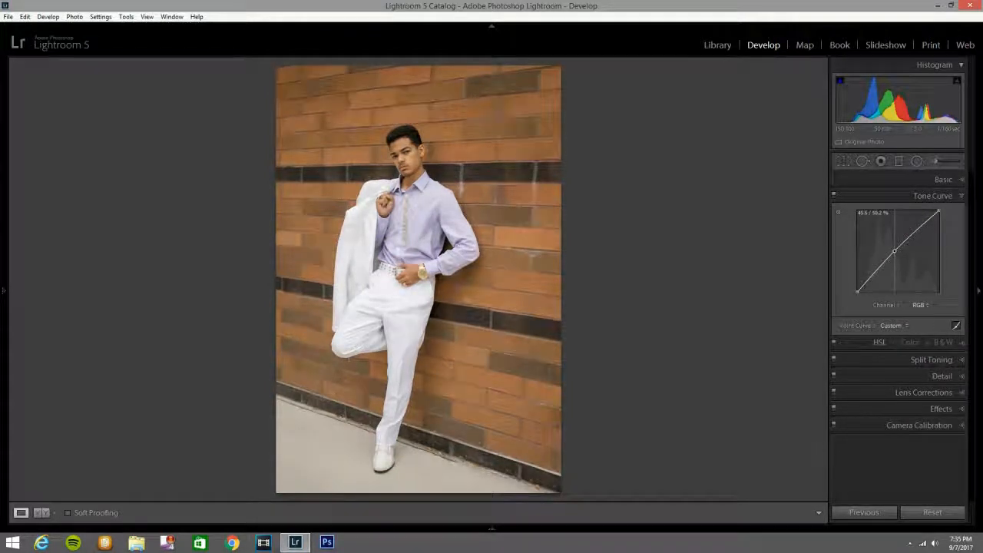
{"action": "left_click_drag", "start_coordinate": [871, 279], "coordinate": [870, 278]}
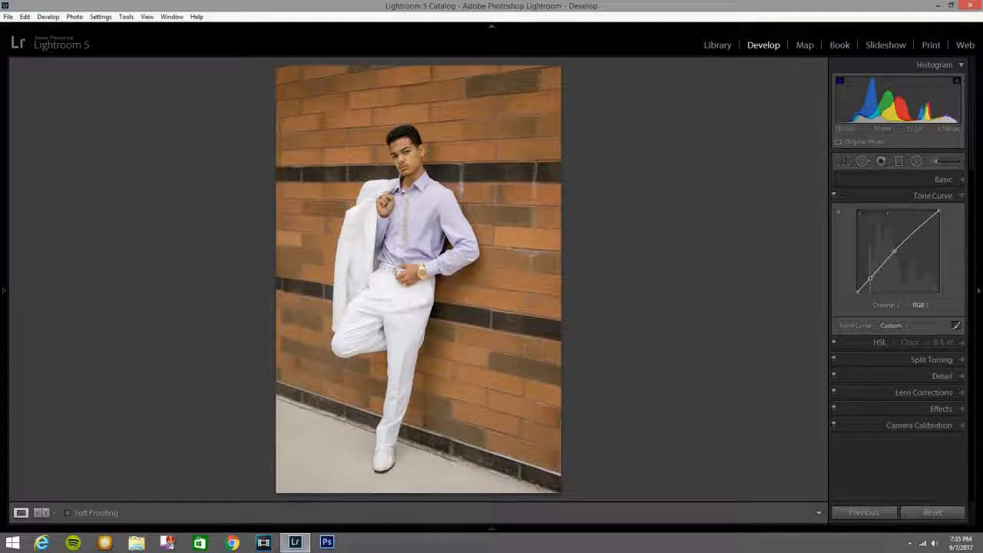
Lower the orange saturation slightly by sampling the man's face with the HSL targeted adjustment tool.
{"action": "left_click", "coordinate": [957, 343]}
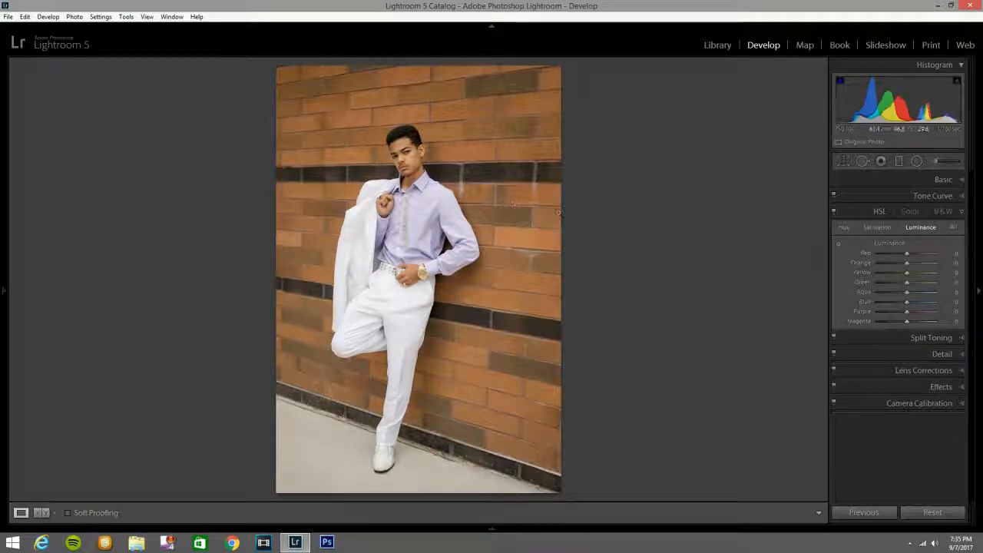
{"action": "left_click", "coordinate": [876, 227]}
{"action": "left_click", "coordinate": [837, 245]}
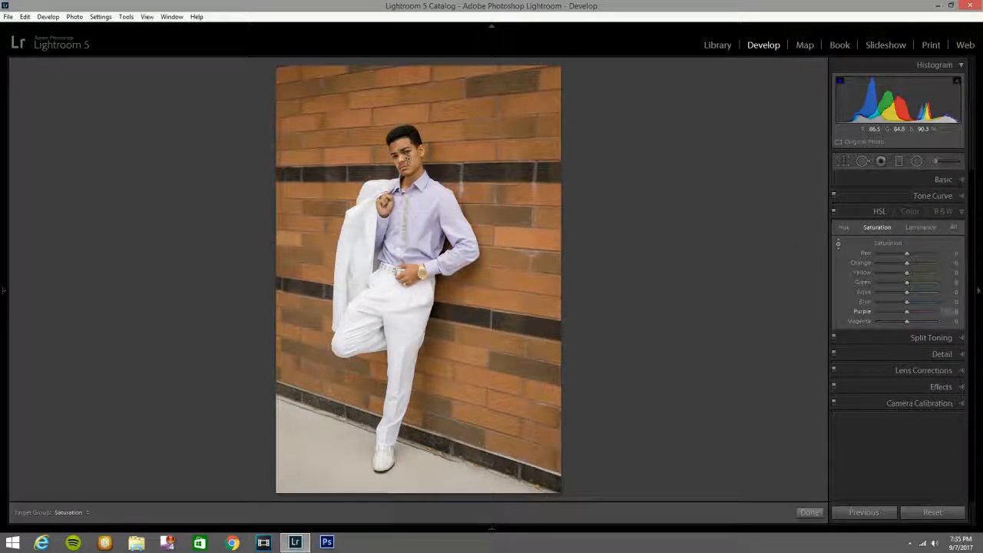
{"action": "left_click_drag", "start_coordinate": [407, 162], "coordinate": [407, 164]}
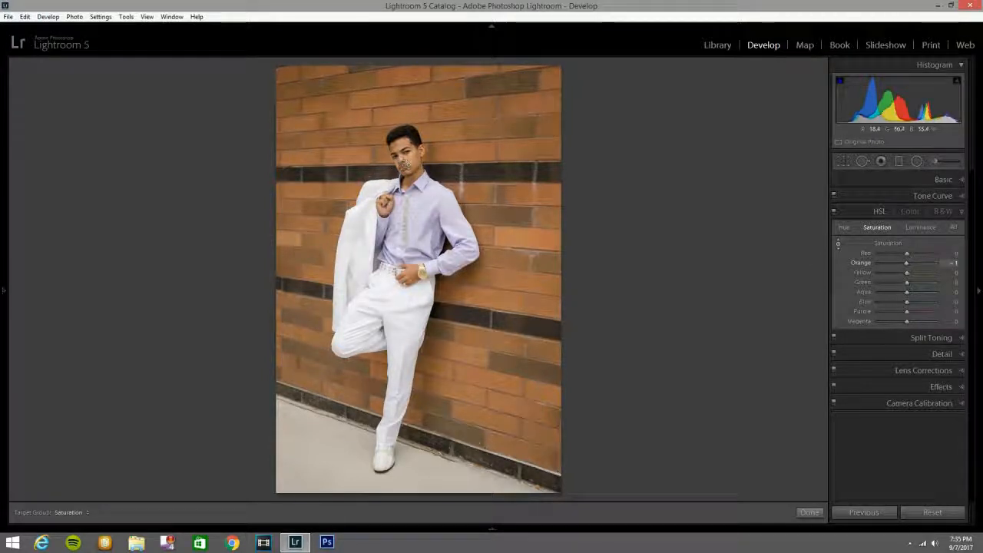
{"action": "left_click_drag", "start_coordinate": [407, 163], "coordinate": [407, 165]}
Brighten the skin tones by sampling the man's face in HSL luminance, setting orange to +19 and yellow to +1.
{"action": "left_click", "coordinate": [919, 228]}
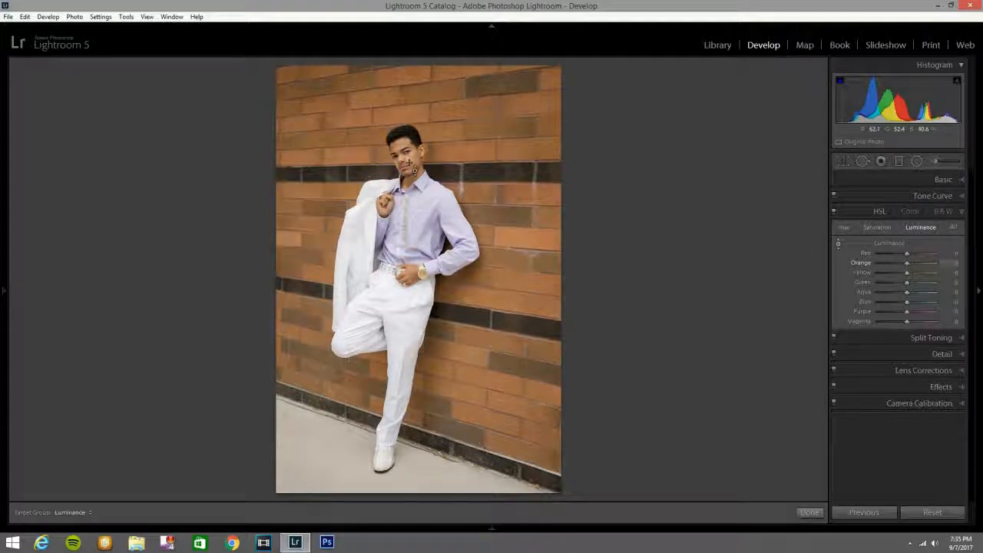
{"action": "left_click_drag", "start_coordinate": [407, 164], "coordinate": [408, 149]}
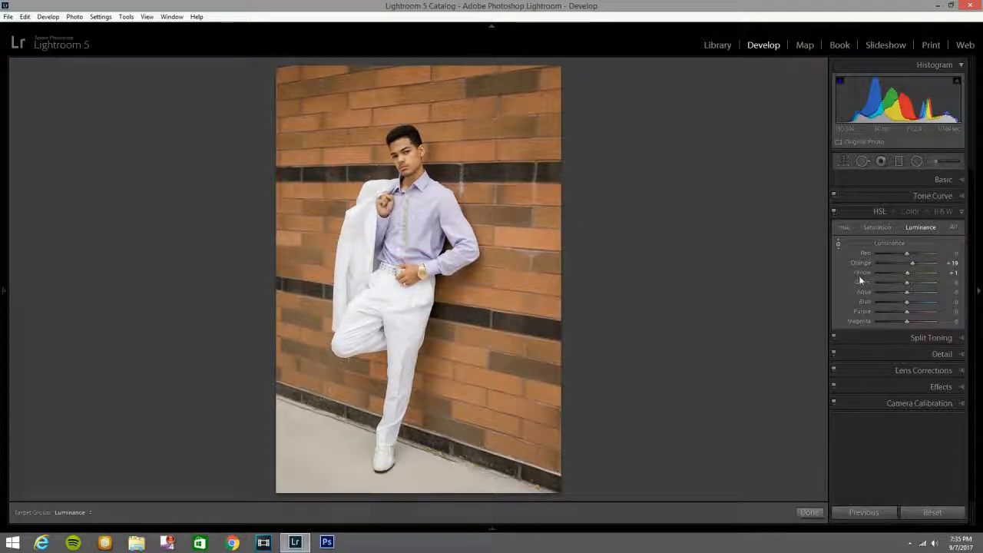
{"action": "left_click", "coordinate": [960, 212]}
Set the photo's sharpening amount to 70 and radius to 0.8.
{"action": "left_click", "coordinate": [961, 230]}
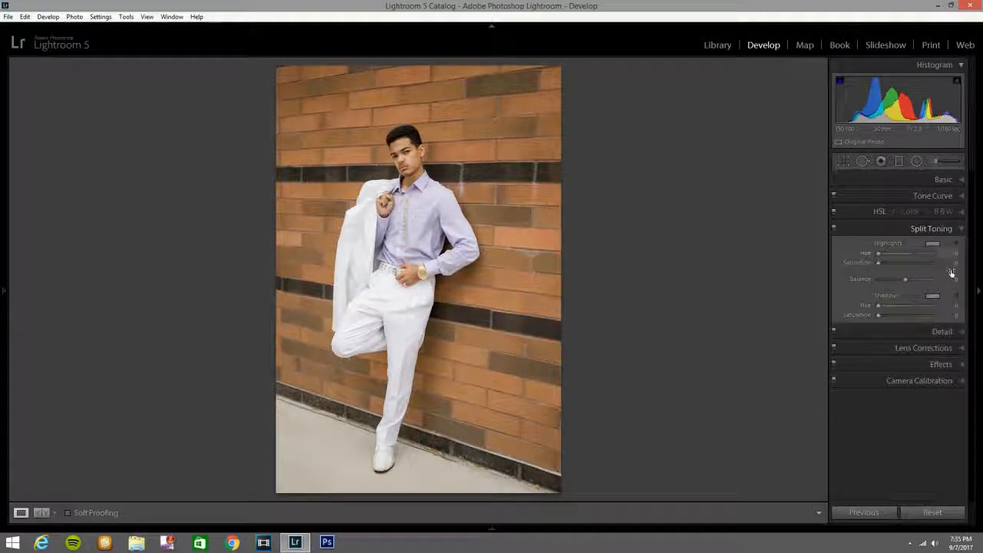
{"action": "left_click", "coordinate": [963, 333]}
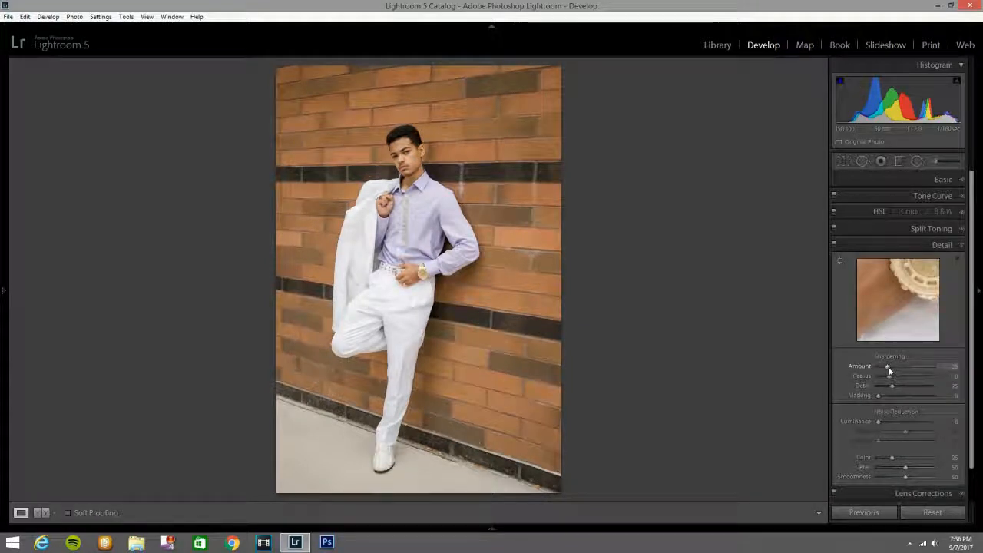
{"action": "scroll", "coordinate": [889, 368], "scroll_direction": "up", "scroll_amount": 3}
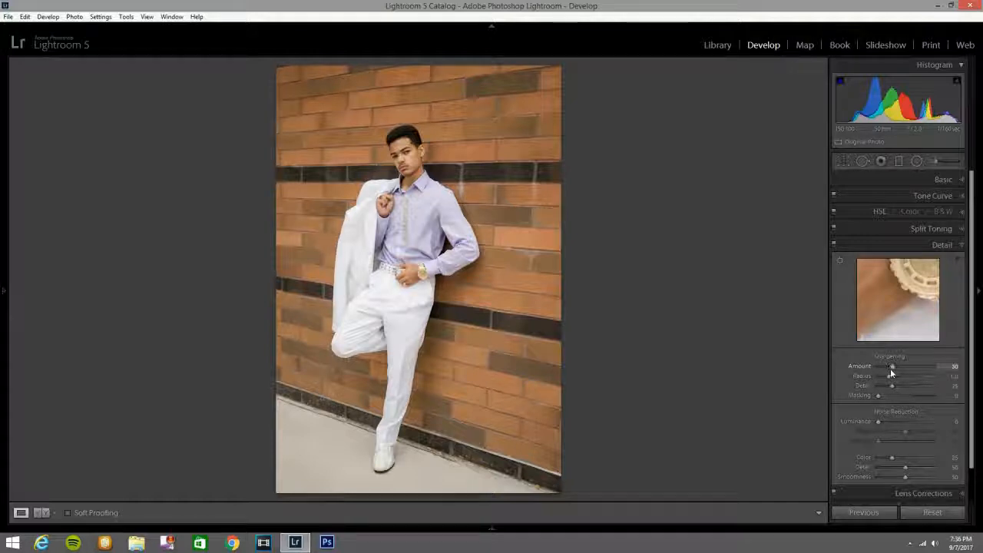
{"action": "key", "text": "Up"}
{"action": "key", "text": "Down"}
{"action": "key", "text": "Down"}
{"action": "key", "text": "Down"}
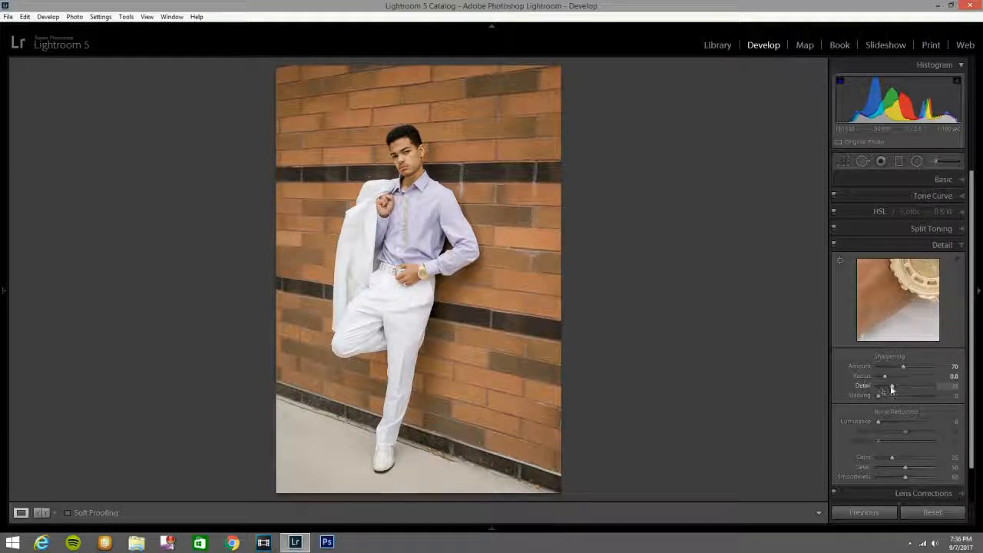
{"action": "key", "text": "Right"}
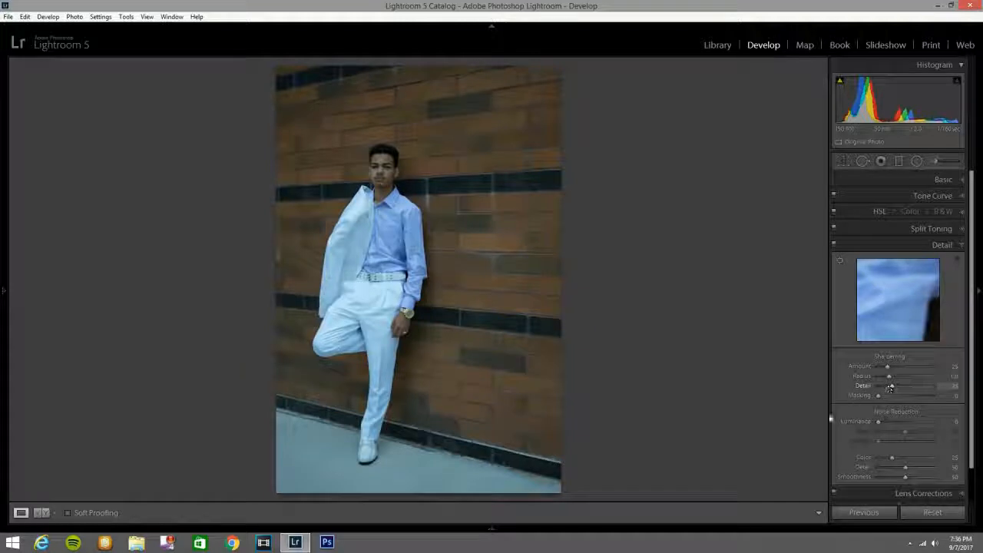
{"action": "mouse_move", "coordinate": [769, 535]}
{"action": "key", "text": "Right"}
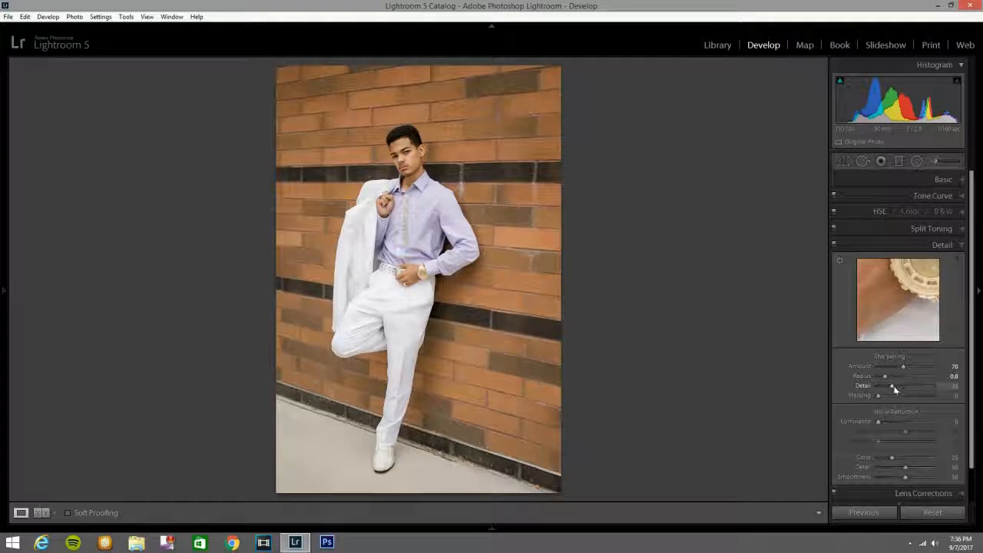
Set the sharpening detail to 20 and masking to 60.
{"action": "left_click_drag", "start_coordinate": [894, 388], "coordinate": [891, 389]}
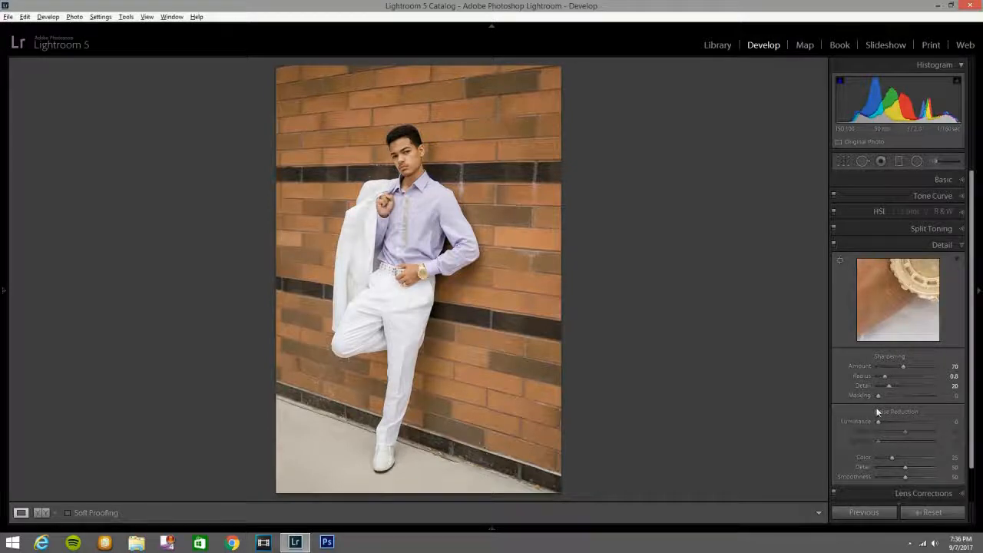
{"action": "left_click_drag", "start_coordinate": [878, 395], "coordinate": [911, 372]}
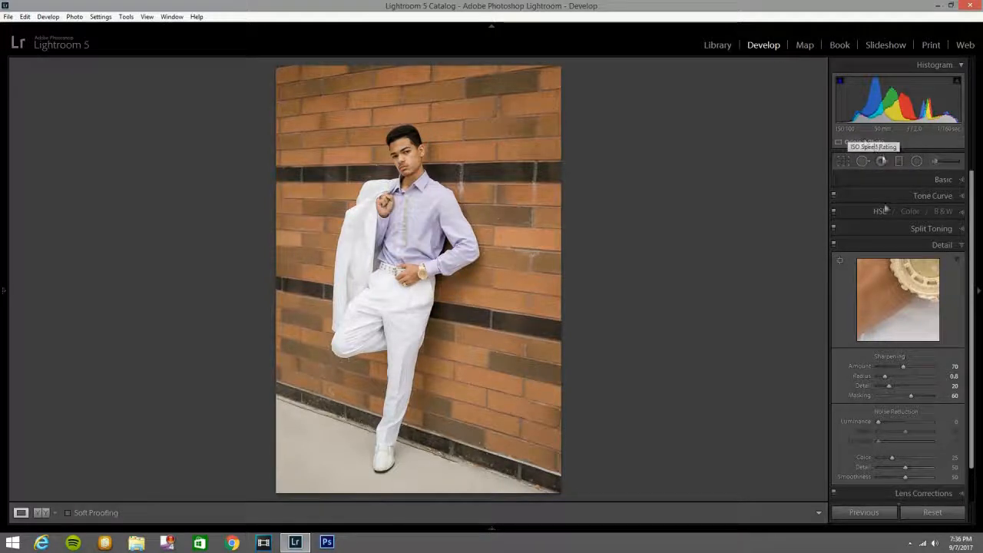
Add a subtle dark post-crop vignette in Color Priority style with a slightly negative amount.
{"action": "scroll", "coordinate": [928, 483], "scroll_direction": "down", "scroll_amount": 1}
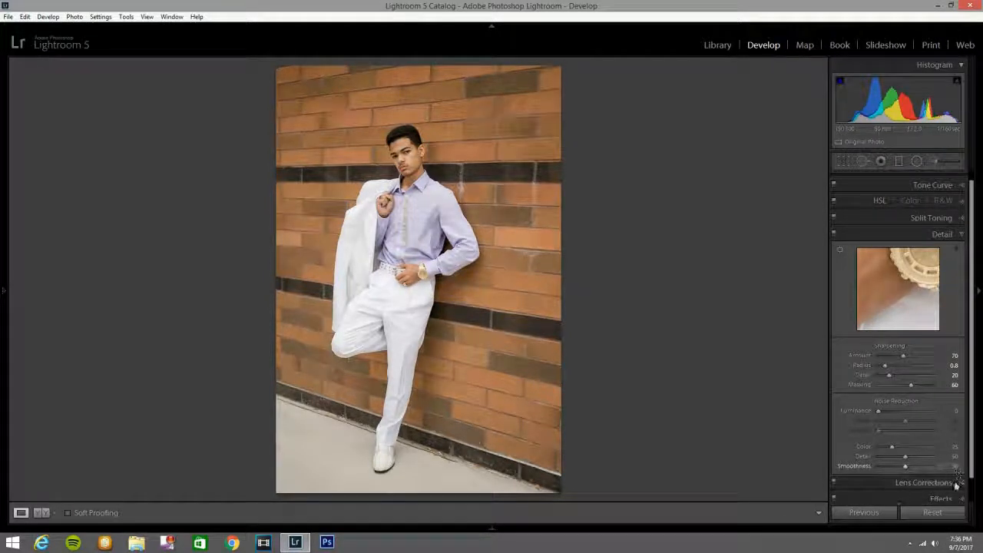
{"action": "left_click", "coordinate": [956, 484]}
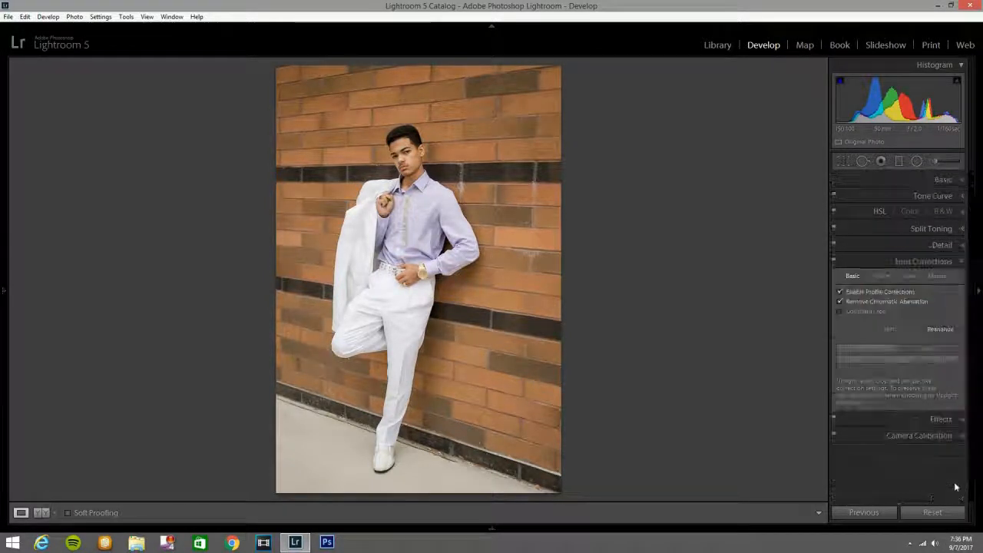
{"action": "left_click", "coordinate": [957, 427]}
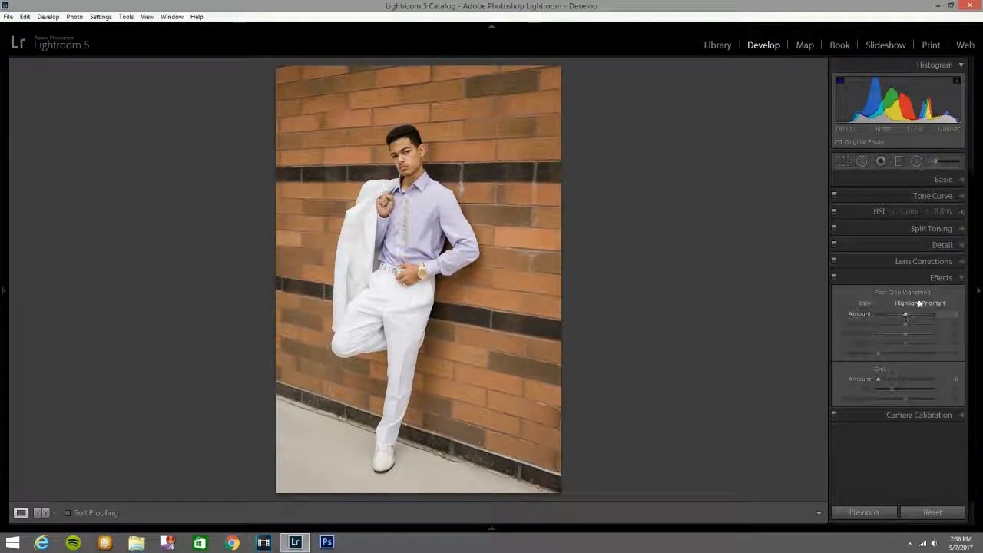
{"action": "left_click", "coordinate": [920, 303]}
{"action": "left_click", "coordinate": [905, 327]}
{"action": "left_click_drag", "start_coordinate": [905, 315], "coordinate": [903, 316]}
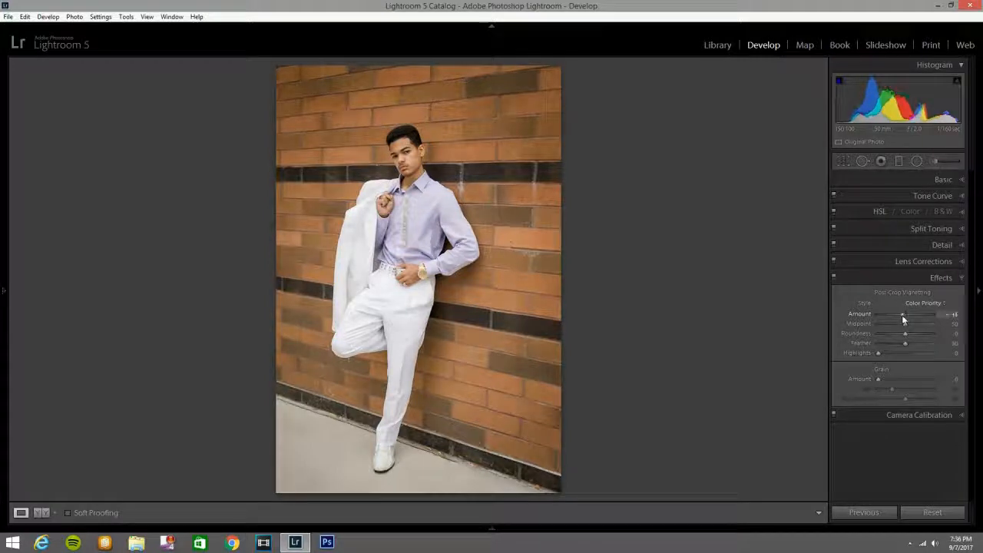
Raise the Blue Primary saturation to +13 in the camera calibration.
{"action": "left_click", "coordinate": [957, 415]}
{"action": "left_click_drag", "start_coordinate": [905, 463], "coordinate": [911, 464]}
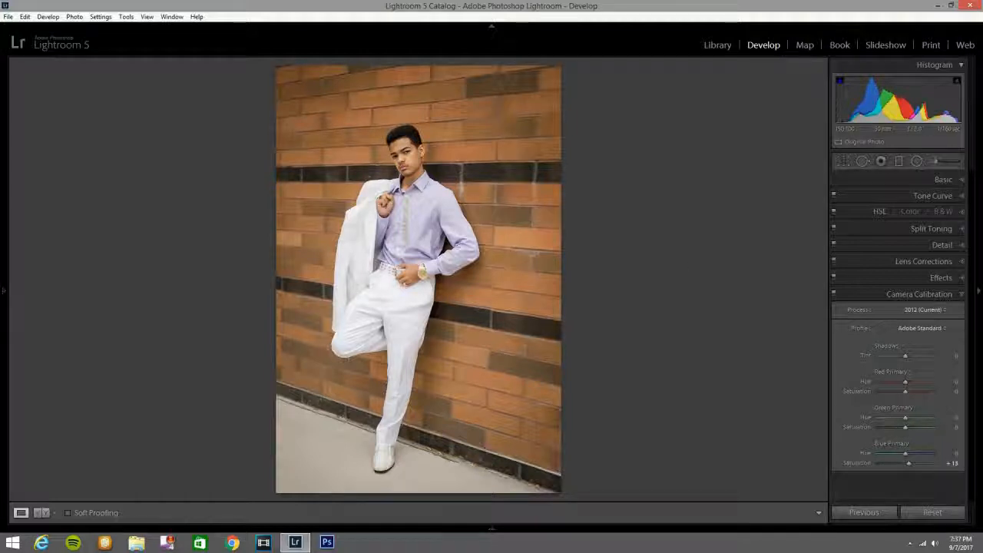
Set up an Adjustment Brush for the man's face from the Clarity effect, with clarity −51 and sharpness 25.
{"action": "left_click", "coordinate": [414, 158]}
{"action": "left_click", "coordinate": [935, 160]}
{"action": "left_click", "coordinate": [881, 197]}
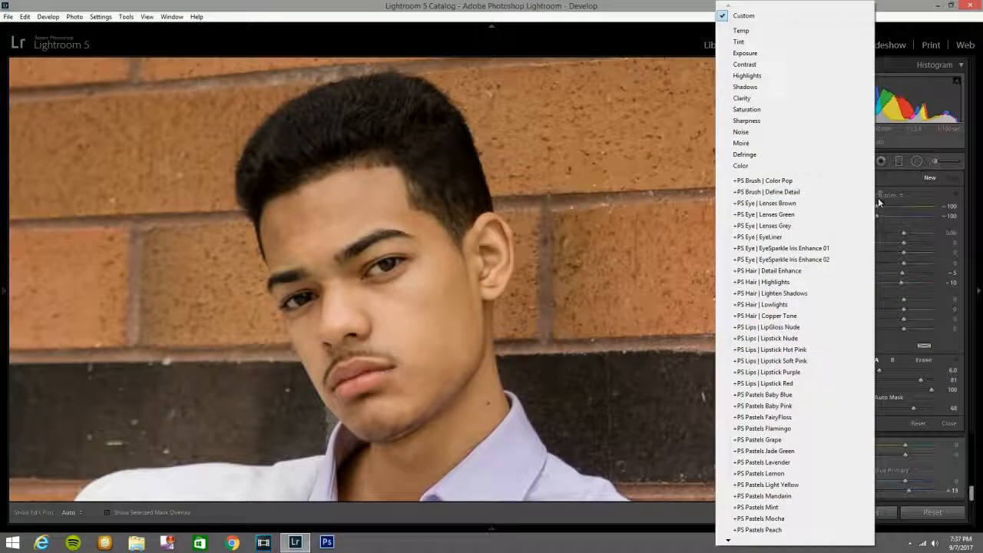
{"action": "left_click", "coordinate": [767, 98]}
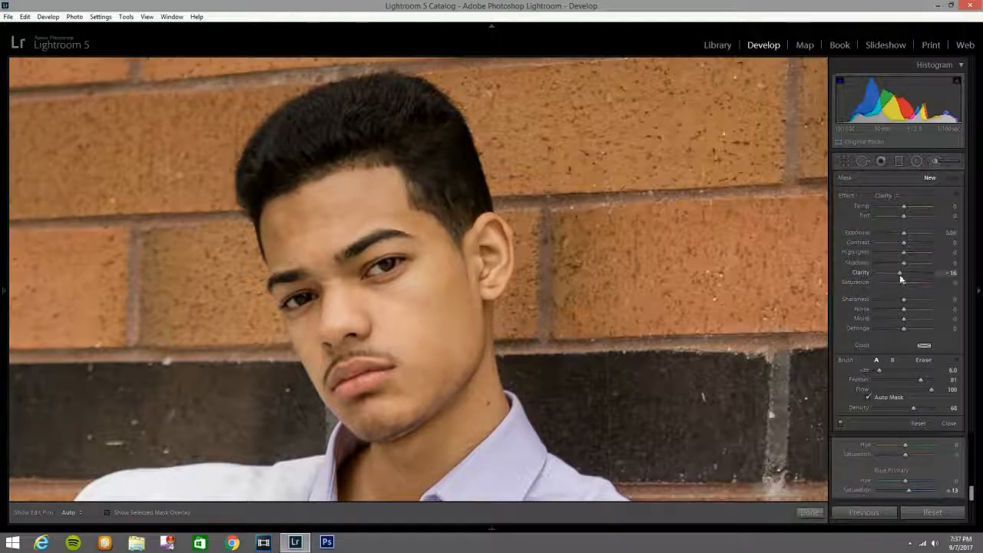
{"action": "left_click_drag", "start_coordinate": [890, 276], "coordinate": [890, 276]}
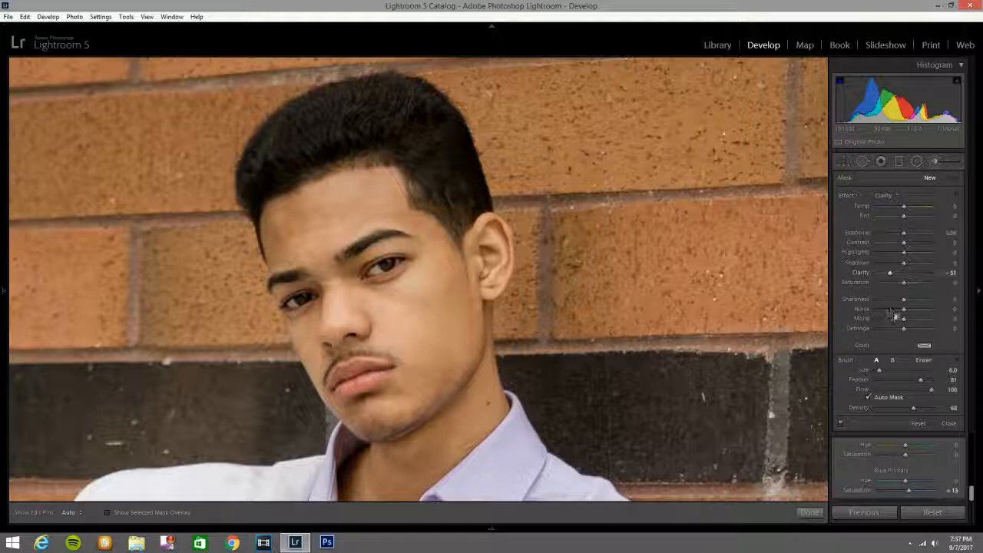
{"action": "left_click_drag", "start_coordinate": [914, 301], "coordinate": [911, 300]}
Enlarge the brush to size 9.0 and paint the softening over the man's near cheek and forehead with the mask overlay shown.
{"action": "key", "text": "h"}
{"action": "scroll", "coordinate": [390, 326], "scroll_direction": "up", "scroll_amount": 3}
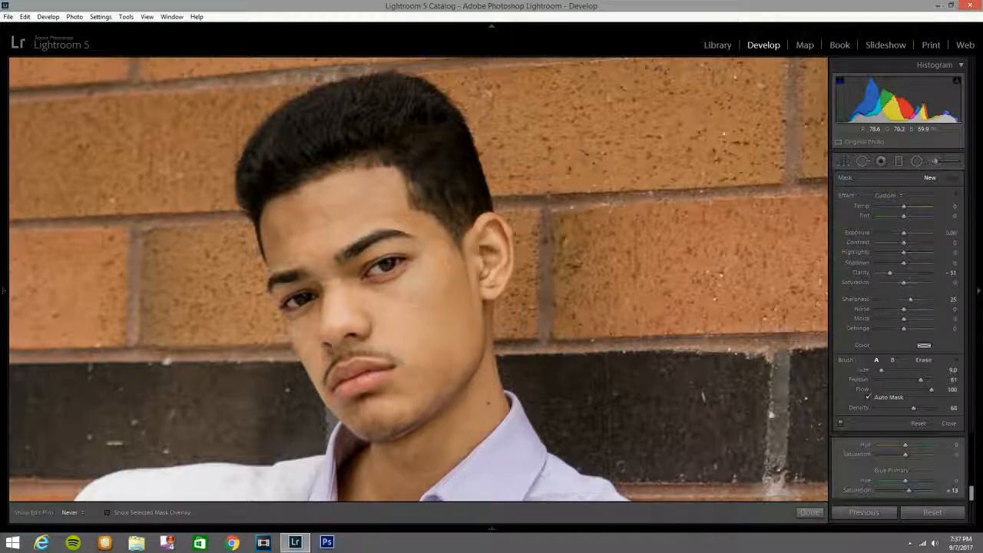
{"action": "mouse_move", "coordinate": [387, 315]}
{"action": "left_mouse_down"}
{"action": "mouse_move", "coordinate": [377, 311]}
{"action": "mouse_move", "coordinate": [419, 288]}
{"action": "mouse_move", "coordinate": [422, 327]}
{"action": "mouse_move", "coordinate": [450, 334]}
{"action": "mouse_move", "coordinate": [404, 389]}
{"action": "mouse_move", "coordinate": [446, 346]}
{"action": "left_mouse_up"}
{"action": "key", "text": "o"}
{"action": "key", "text": "h"}
{"action": "mouse_move", "coordinate": [369, 198]}
{"action": "left_mouse_down"}
{"action": "mouse_move", "coordinate": [395, 217]}
{"action": "mouse_move", "coordinate": [302, 212]}
{"action": "mouse_move", "coordinate": [291, 243]}
{"action": "mouse_move", "coordinate": [280, 232]}
{"action": "mouse_move", "coordinate": [280, 220]}
{"action": "mouse_move", "coordinate": [315, 260]}
{"action": "mouse_move", "coordinate": [377, 207]}
{"action": "mouse_move", "coordinate": [332, 189]}
{"action": "mouse_move", "coordinate": [399, 212]}
{"action": "mouse_move", "coordinate": [412, 233]}
{"action": "mouse_move", "coordinate": [428, 229]}
{"action": "mouse_move", "coordinate": [433, 265]}
{"action": "mouse_move", "coordinate": [393, 248]}
{"action": "mouse_move", "coordinate": [351, 284]}
{"action": "mouse_move", "coordinate": [351, 267]}
{"action": "mouse_move", "coordinate": [403, 239]}
{"action": "mouse_move", "coordinate": [429, 259]}
{"action": "left_mouse_up"}
Reduce the brush to size 3.0 and extend the mask over the brow area, nose, far cheek and edge of the chin.
{"action": "scroll", "coordinate": [415, 224], "scroll_direction": "down", "scroll_amount": 2}
{"action": "scroll", "coordinate": [421, 254], "scroll_direction": "down", "scroll_amount": 4}
{"action": "key", "text": "h"}
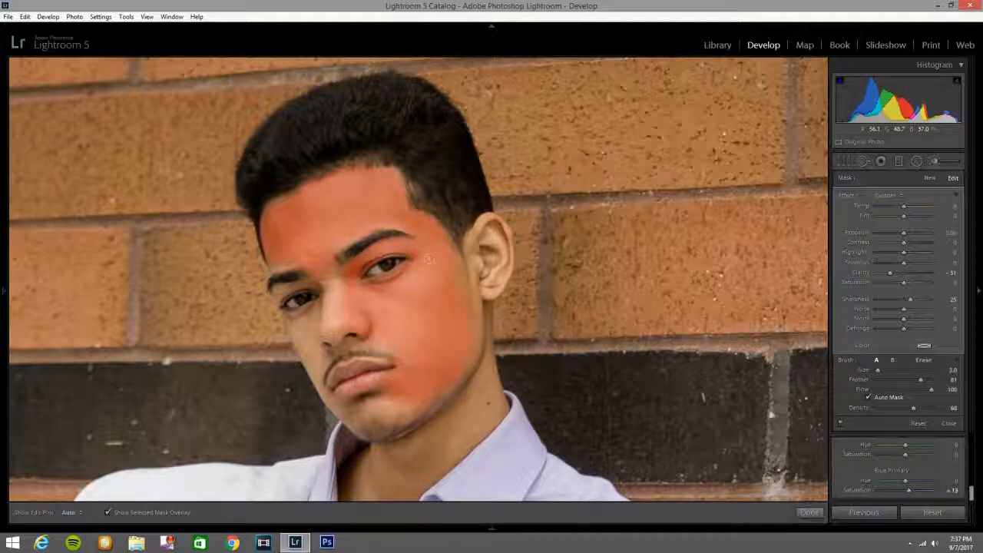
{"action": "key", "text": "h"}
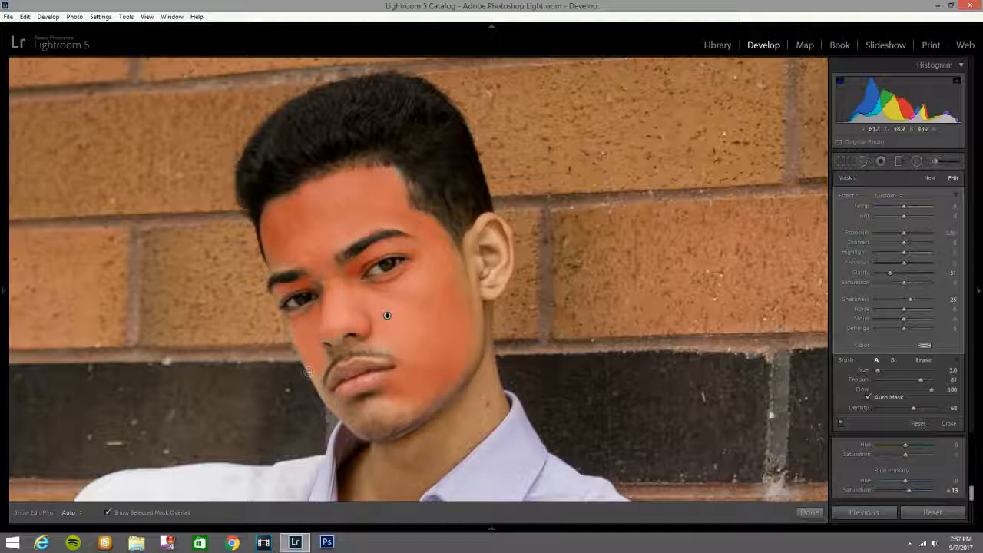
{"action": "key", "text": "h"}
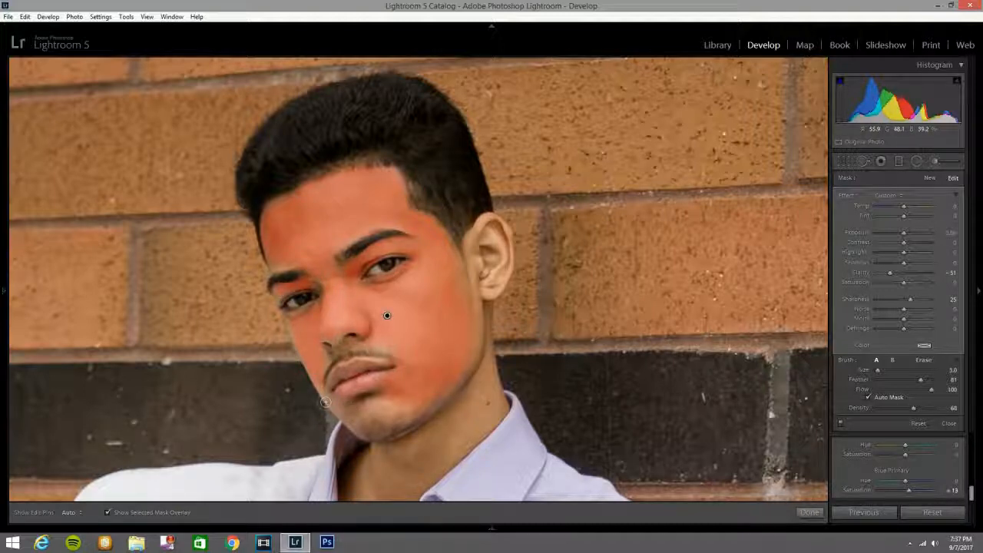
{"action": "left_click_drag", "start_coordinate": [327, 400], "coordinate": [348, 418]}
Enlarge the brush to size 6.0, fill in the mask along the near jaw, and hide the mask overlay.
{"action": "key", "text": "h"}
{"action": "scroll", "coordinate": [458, 358], "scroll_direction": "up", "scroll_amount": 3}
{"action": "left_click_drag", "start_coordinate": [470, 344], "coordinate": [475, 338]}
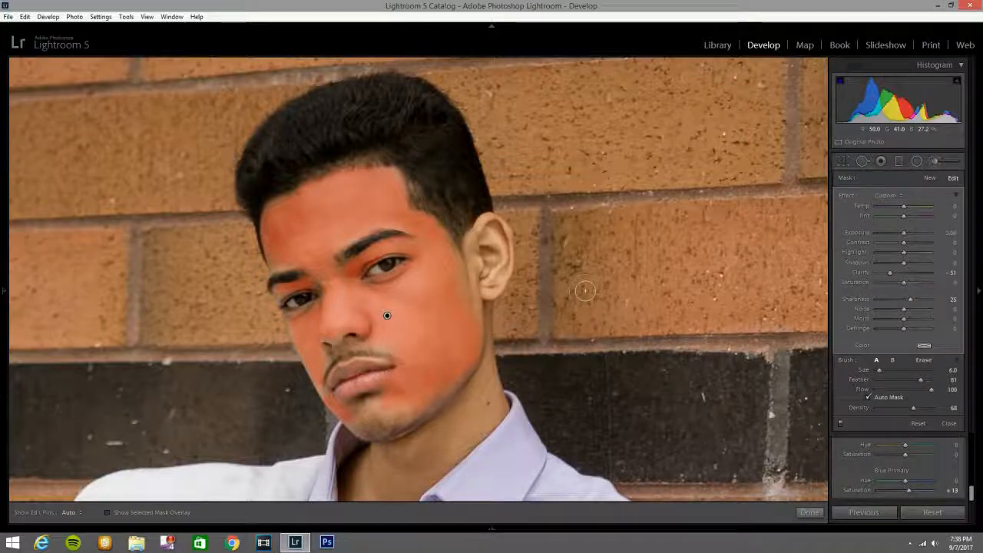
{"action": "key", "text": "o"}
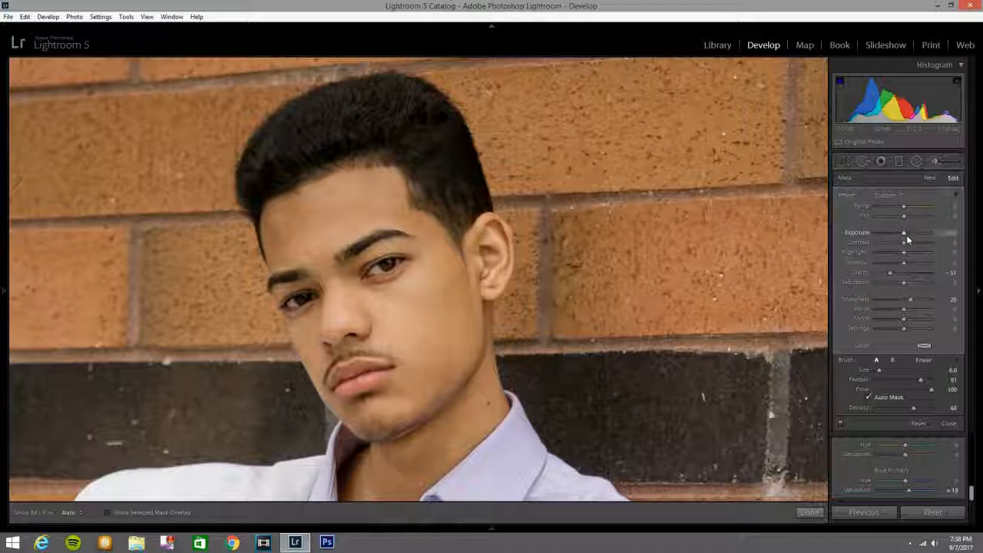
Set the face mask's exposure to 0.10, finish the Adjustment Brush and return to the full photo.
{"action": "left_click", "coordinate": [907, 235]}
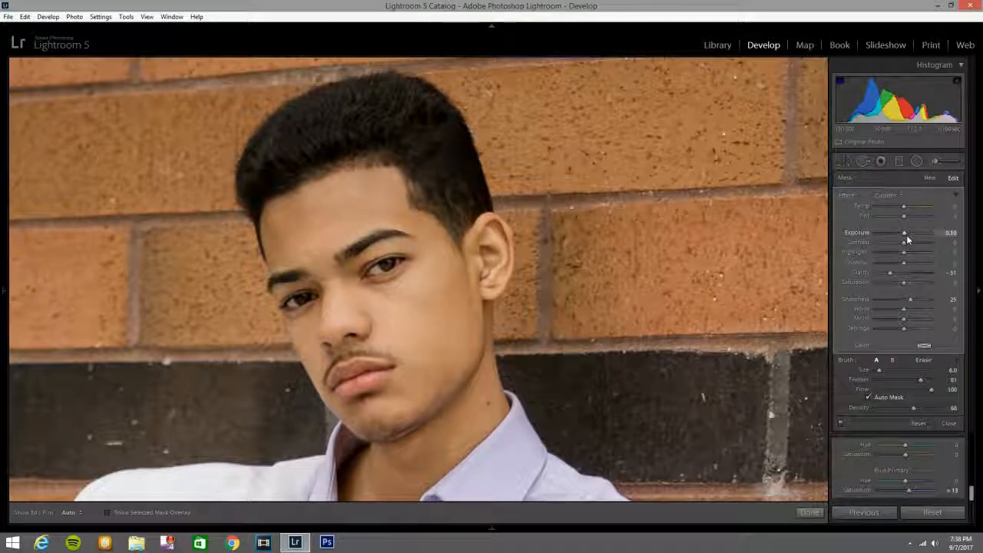
{"action": "left_click", "coordinate": [935, 161]}
{"action": "left_click", "coordinate": [367, 301]}
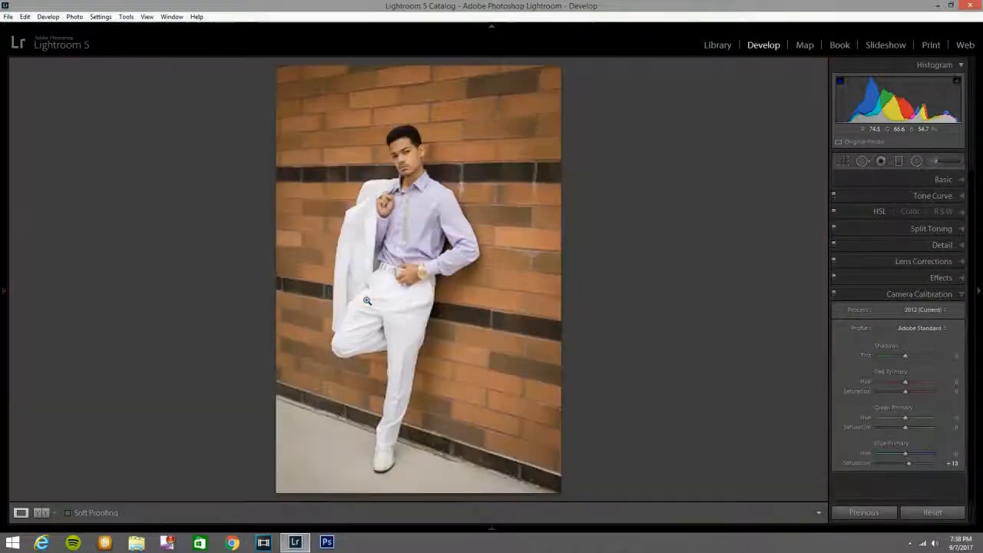
Examine the retouched face up close and compare the full photo before and after editing side by side.
{"action": "left_click", "coordinate": [413, 157]}
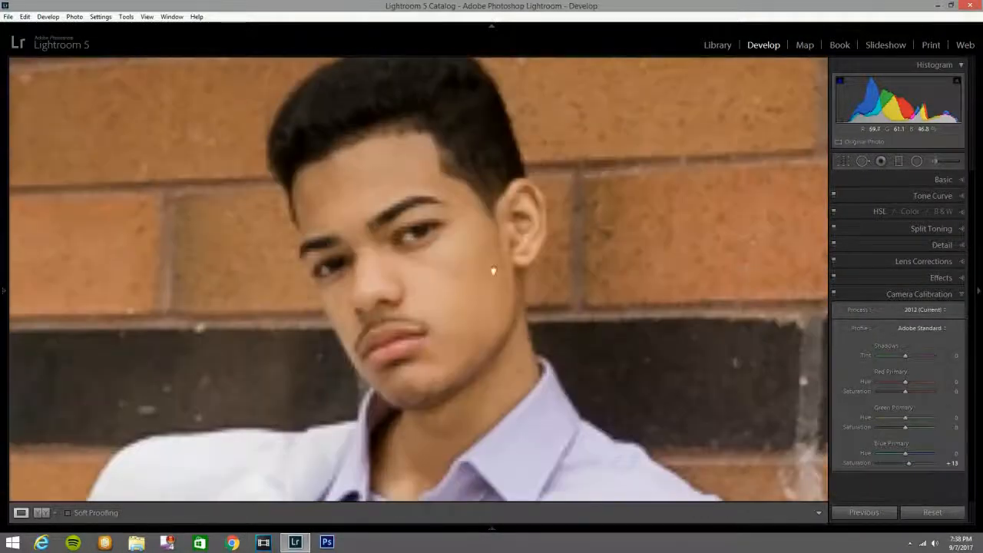
{"action": "left_click", "coordinate": [516, 313]}
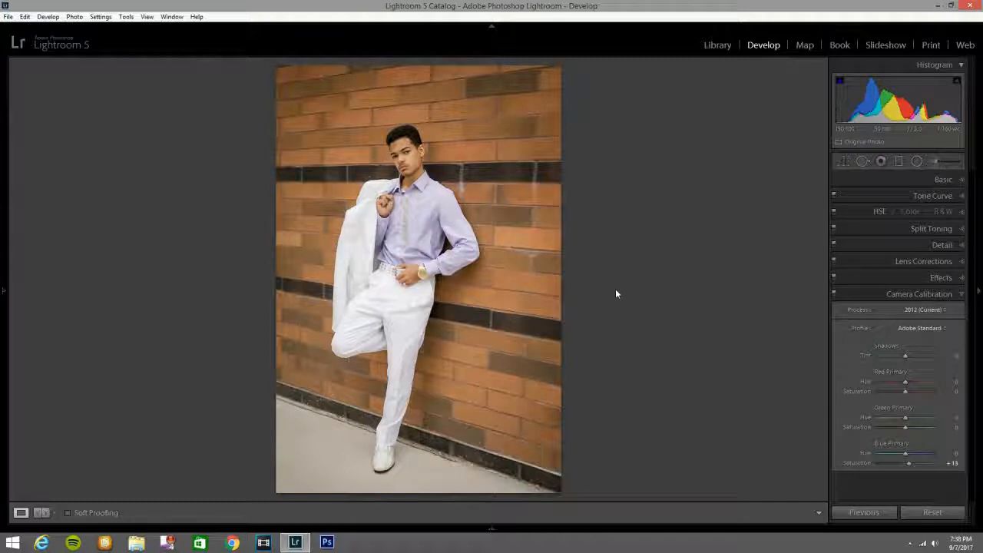
{"action": "key", "text": "y"}
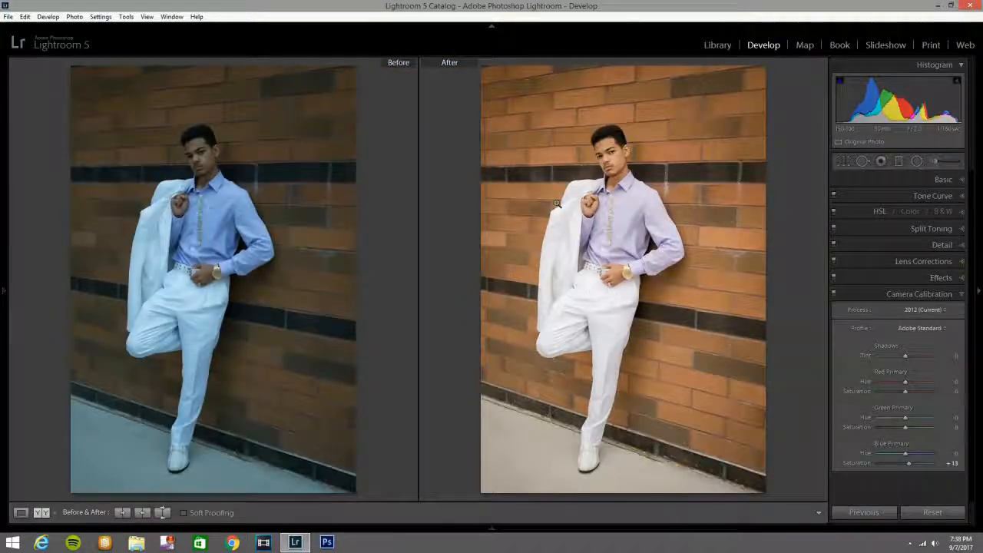
Leave the before/after comparison and paint a new Adjustment Brush mask with the Contrast effect, size 13.0, over the brick wall and pavement.
{"action": "key", "text": "y"}
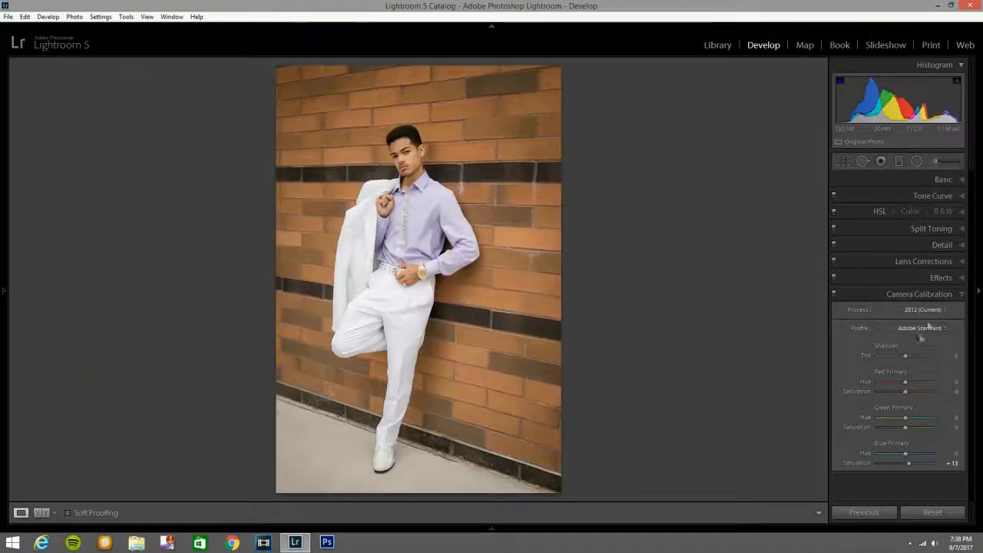
{"action": "left_click", "coordinate": [961, 180]}
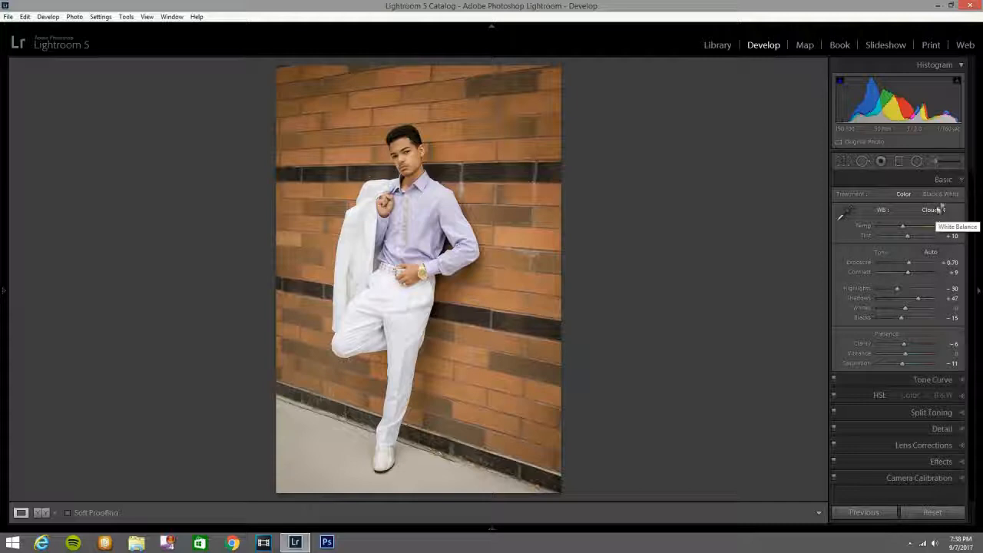
{"action": "left_click", "coordinate": [936, 161]}
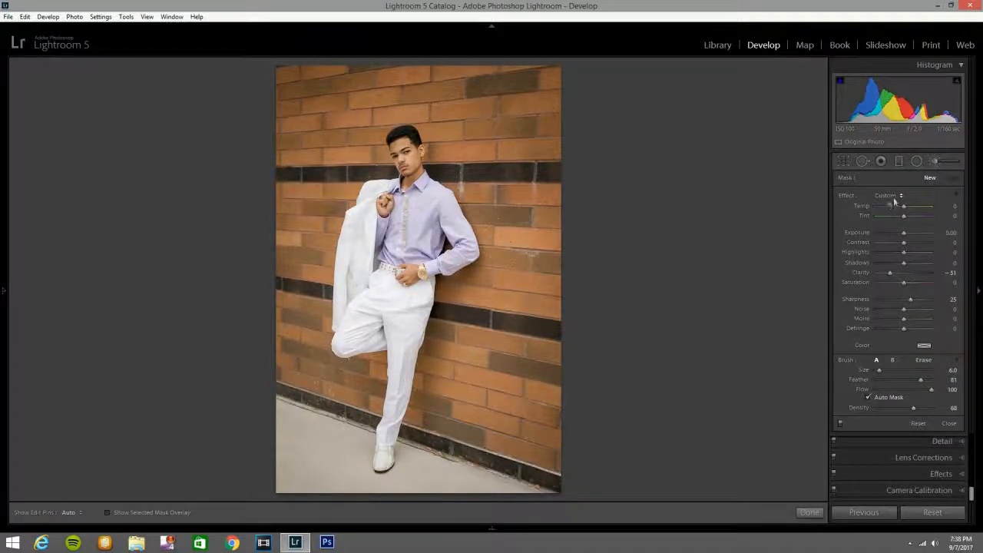
{"action": "left_click", "coordinate": [888, 197]}
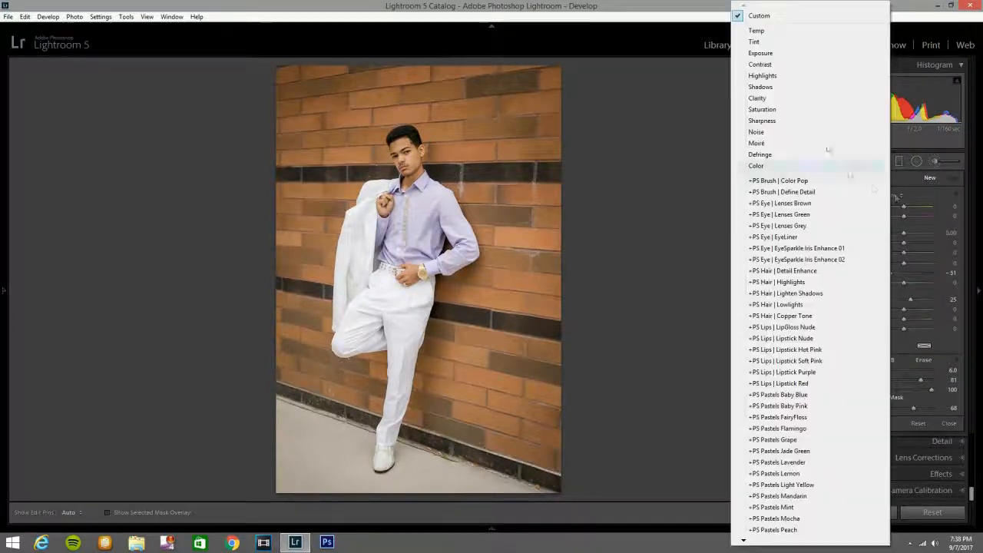
{"action": "left_click", "coordinate": [784, 65]}
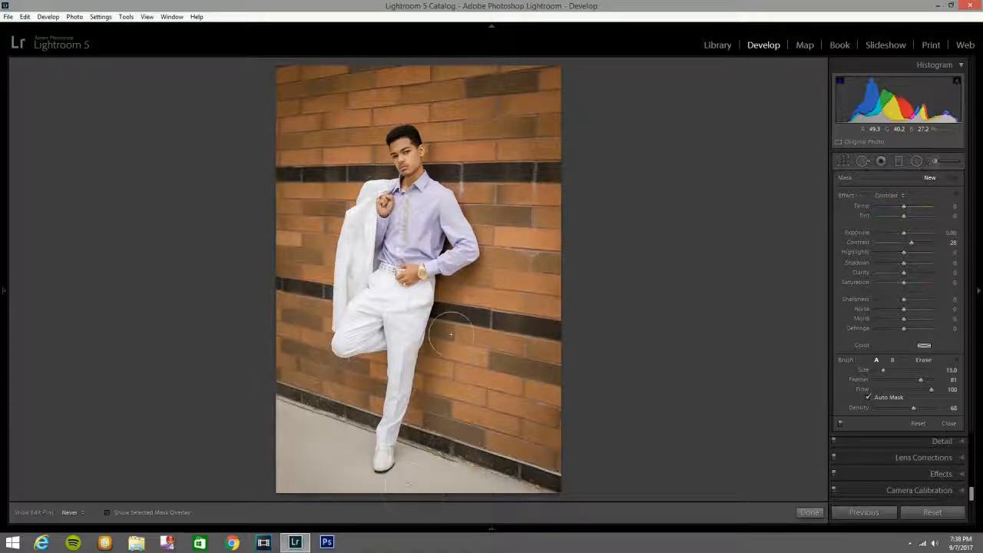
{"action": "mouse_move", "coordinate": [491, 445]}
{"action": "left_mouse_down"}
{"action": "mouse_move", "coordinate": [508, 403]}
{"action": "mouse_move", "coordinate": [564, 391]}
{"action": "left_mouse_up"}
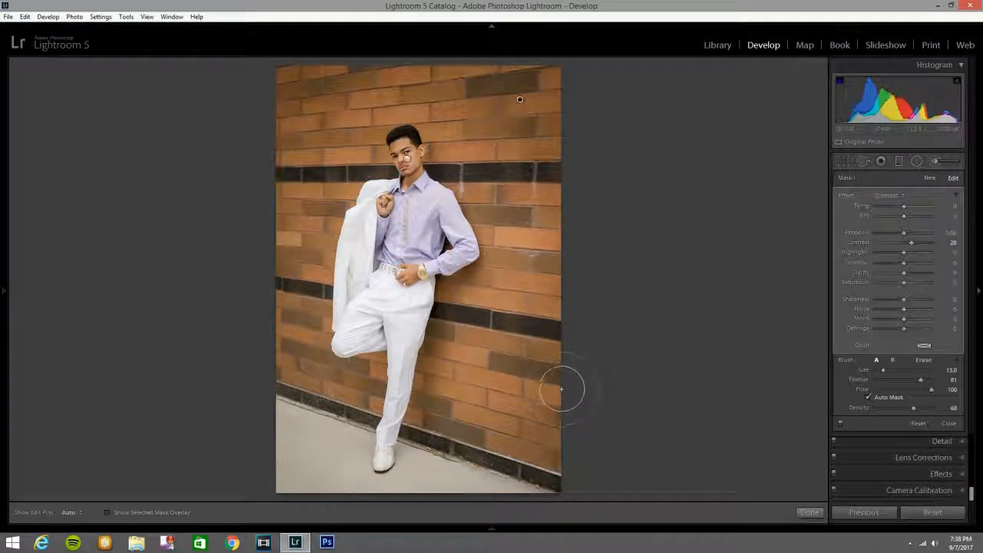
{"action": "key", "text": "o"}
{"action": "mouse_move", "coordinate": [514, 279]}
{"action": "left_mouse_down"}
{"action": "mouse_move", "coordinate": [515, 218]}
{"action": "mouse_move", "coordinate": [471, 151]}
{"action": "mouse_move", "coordinate": [547, 170]}
{"action": "mouse_move", "coordinate": [527, 246]}
{"action": "mouse_move", "coordinate": [479, 301]}
{"action": "left_mouse_up"}
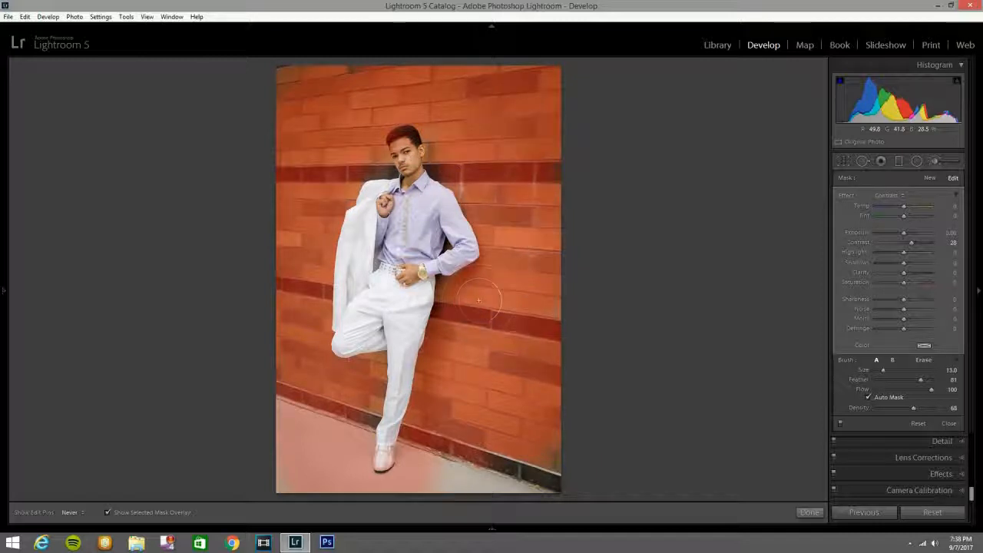
{"action": "mouse_move", "coordinate": [532, 476]}
{"action": "left_mouse_down"}
{"action": "mouse_move", "coordinate": [512, 466]}
{"action": "mouse_move", "coordinate": [353, 483]}
{"action": "mouse_move", "coordinate": [363, 400]}
{"action": "mouse_move", "coordinate": [315, 331]}
{"action": "mouse_move", "coordinate": [329, 170]}
{"action": "mouse_move", "coordinate": [526, 66]}
{"action": "left_mouse_up"}
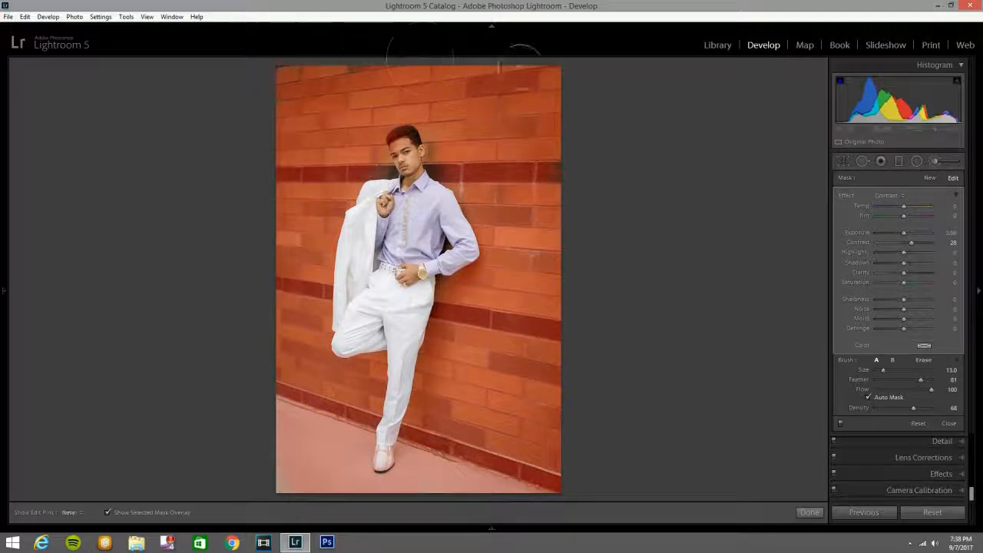
{"action": "key", "text": "o"}
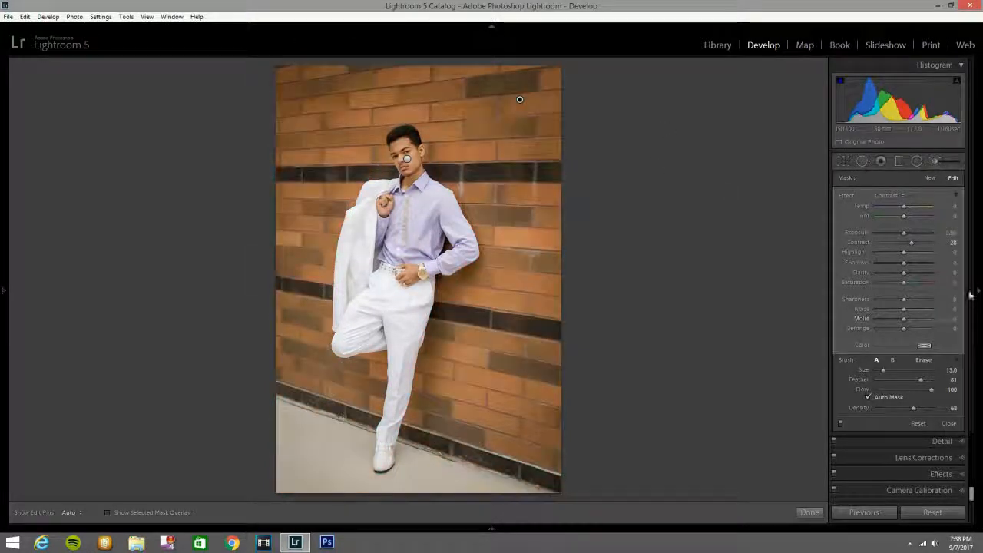
Set the background mask's contrast to 38 and exposure to -0.15, and close the Adjustment Brush.
{"action": "left_click", "coordinate": [915, 242]}
{"action": "left_click_drag", "start_coordinate": [914, 243], "coordinate": [915, 244]}
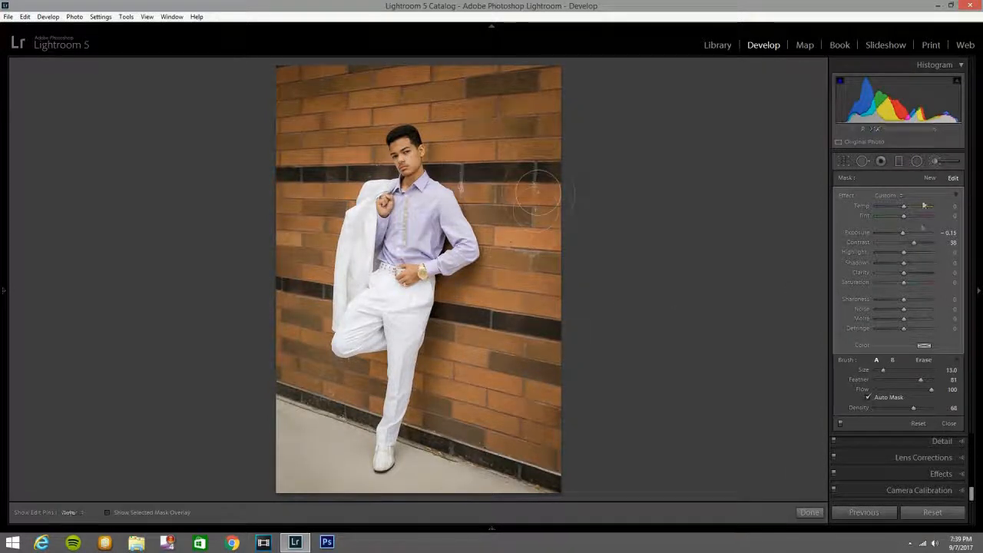
{"action": "left_click", "coordinate": [936, 162]}
Paint a new Adjustment Brush mask with the Clarity effect over the man's trousers, jacket, shirt and sleeve, reducing the brush to size 9.0.
{"action": "left_click", "coordinate": [936, 162]}
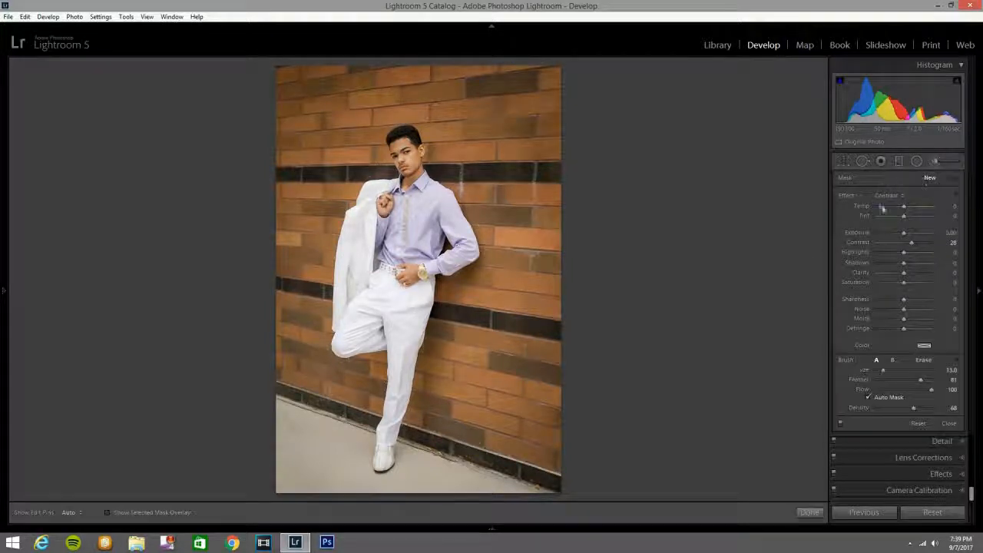
{"action": "left_click", "coordinate": [887, 195]}
{"action": "left_click", "coordinate": [748, 83]}
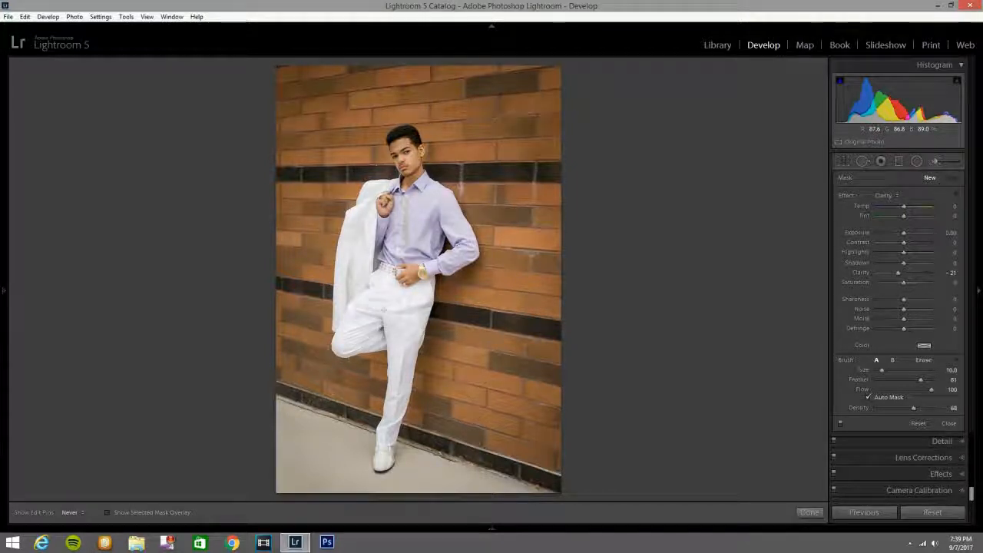
{"action": "left_click_drag", "start_coordinate": [396, 383], "coordinate": [382, 301]}
{"action": "key", "text": "o"}
{"action": "key", "text": "["}
{"action": "key", "text": "h"}
{"action": "left_click_drag", "start_coordinate": [422, 287], "coordinate": [421, 335]}
{"action": "left_click_drag", "start_coordinate": [332, 342], "coordinate": [347, 343]}
{"action": "left_click_drag", "start_coordinate": [374, 180], "coordinate": [360, 201]}
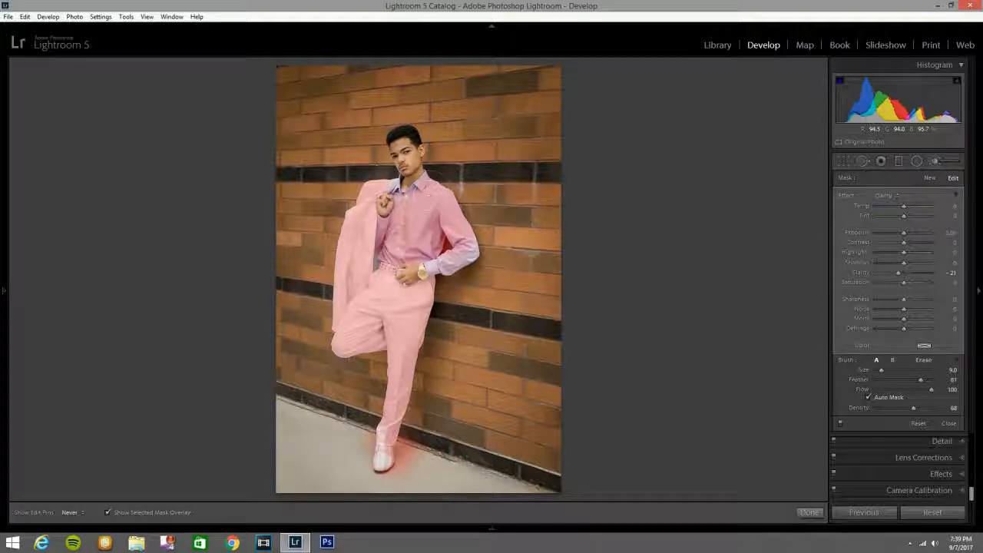
{"action": "mouse_move", "coordinate": [458, 271]}
{"action": "left_mouse_down"}
{"action": "mouse_move", "coordinate": [466, 265]}
{"action": "mouse_move", "coordinate": [444, 247]}
{"action": "left_mouse_up"}
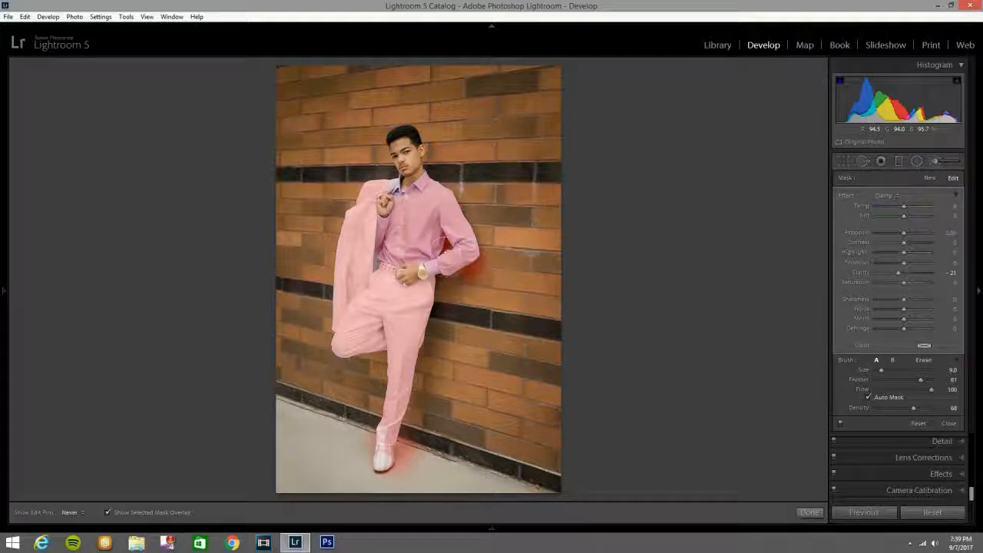
Fill in the clothing mask around the collar with a size 3.0 brush and set the mask's clarity to -32.
{"action": "scroll", "coordinate": [397, 190], "scroll_direction": "down", "scroll_amount": 6}
{"action": "left_click_drag", "start_coordinate": [396, 189], "coordinate": [392, 195]}
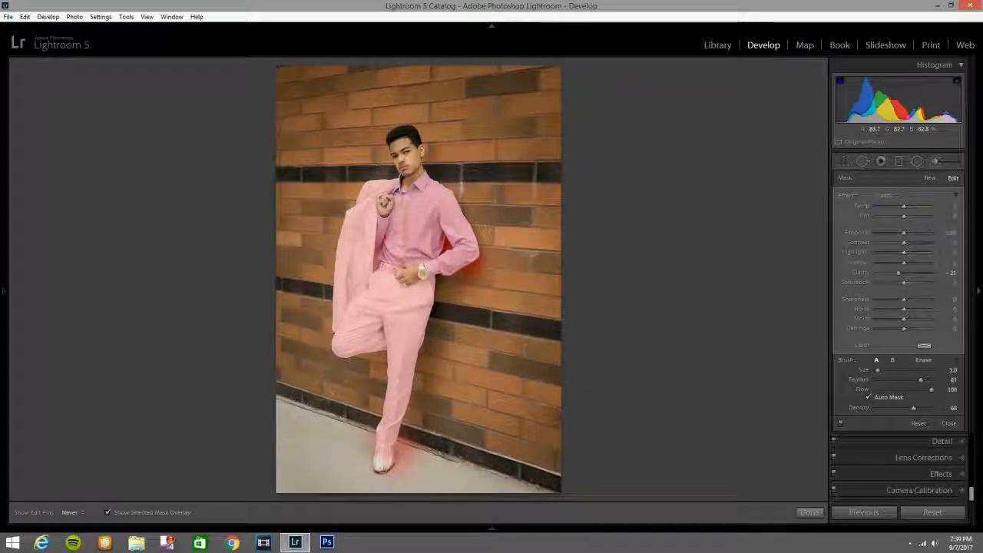
{"action": "key", "text": "h"}
{"action": "key", "text": "o"}
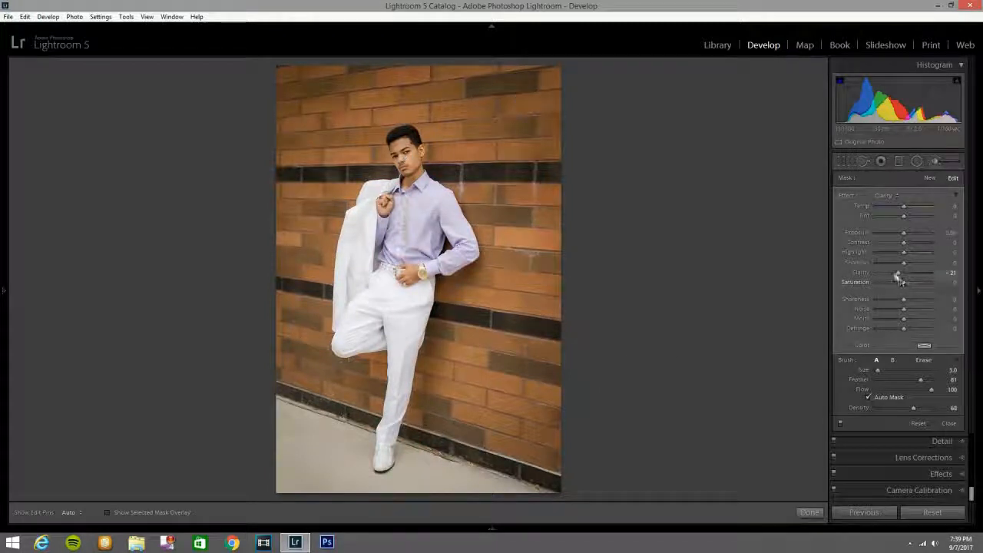
{"action": "left_click_drag", "start_coordinate": [896, 274], "coordinate": [894, 275]}
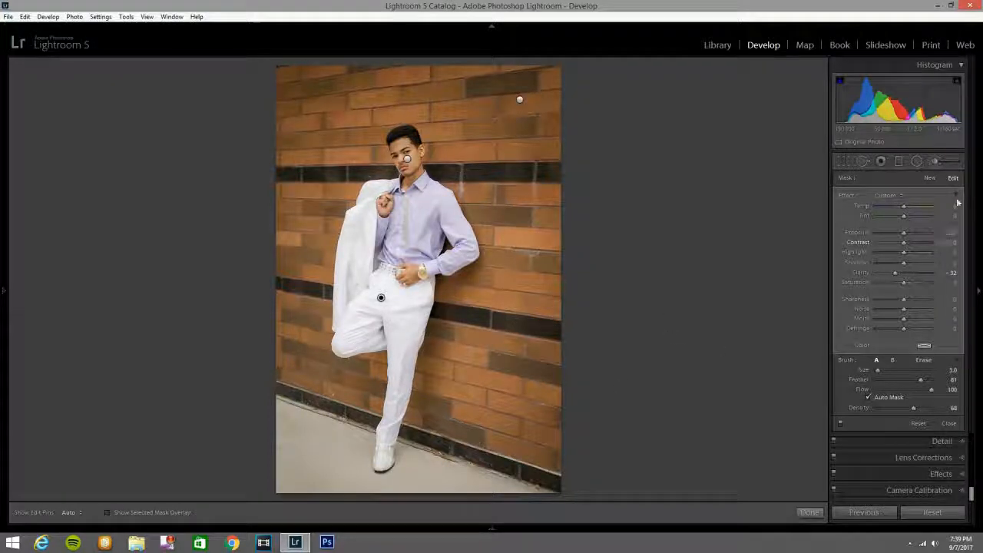
{"action": "left_click", "coordinate": [936, 164]}
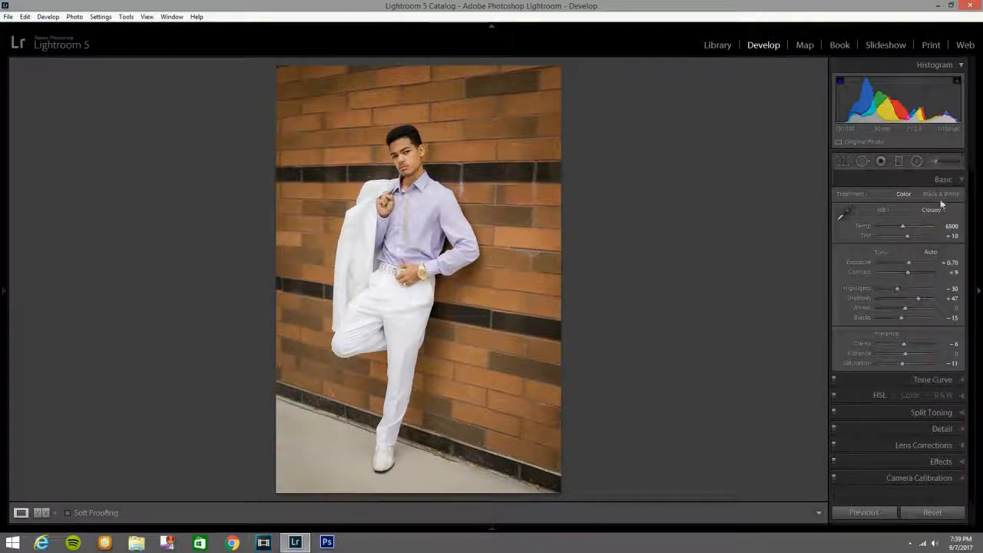
Try the black-and-white treatment, view the photo with the surroundings blacked out, and return to colour.
{"action": "left_click", "coordinate": [940, 196]}
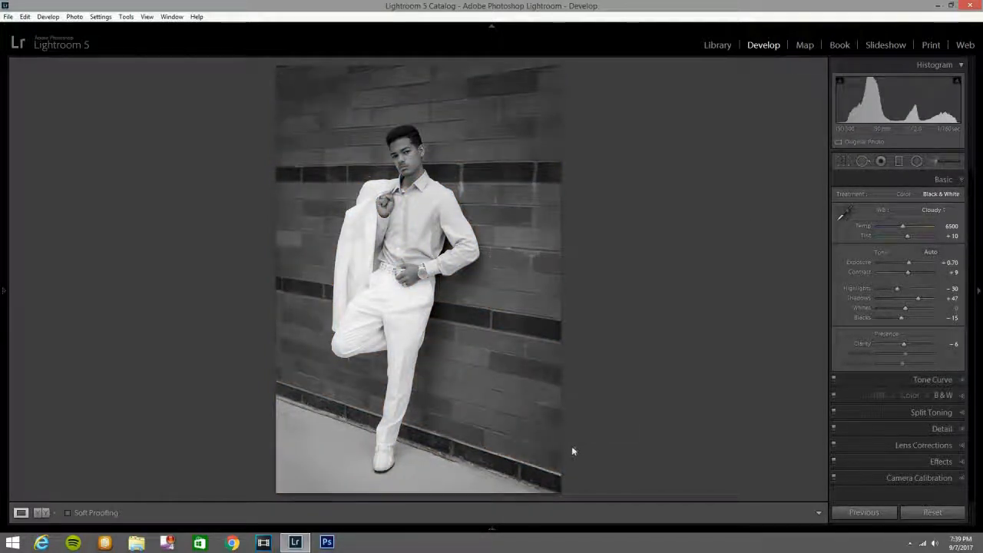
{"action": "key", "text": "l"}
{"action": "key", "text": "l"}
{"action": "key", "text": "l"}
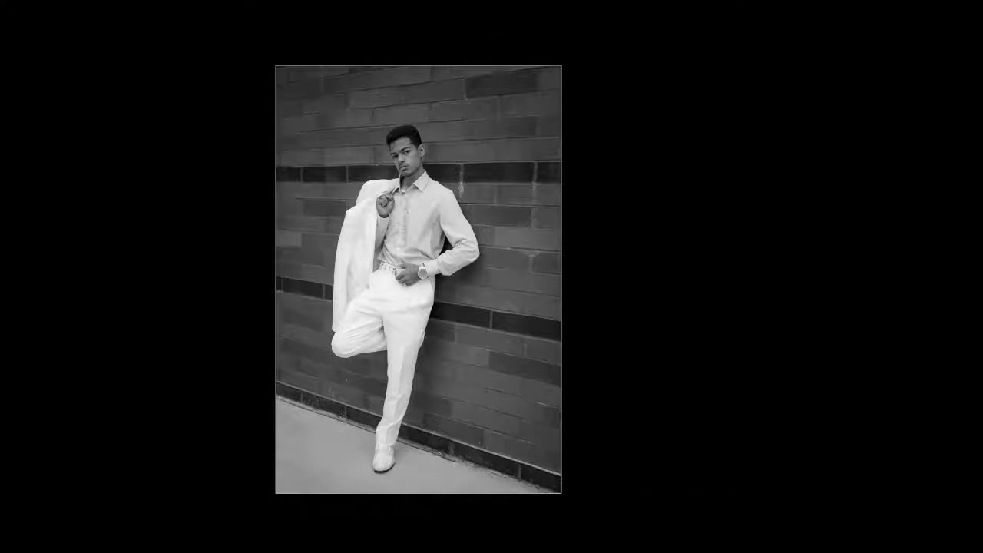
{"action": "key", "text": "l"}
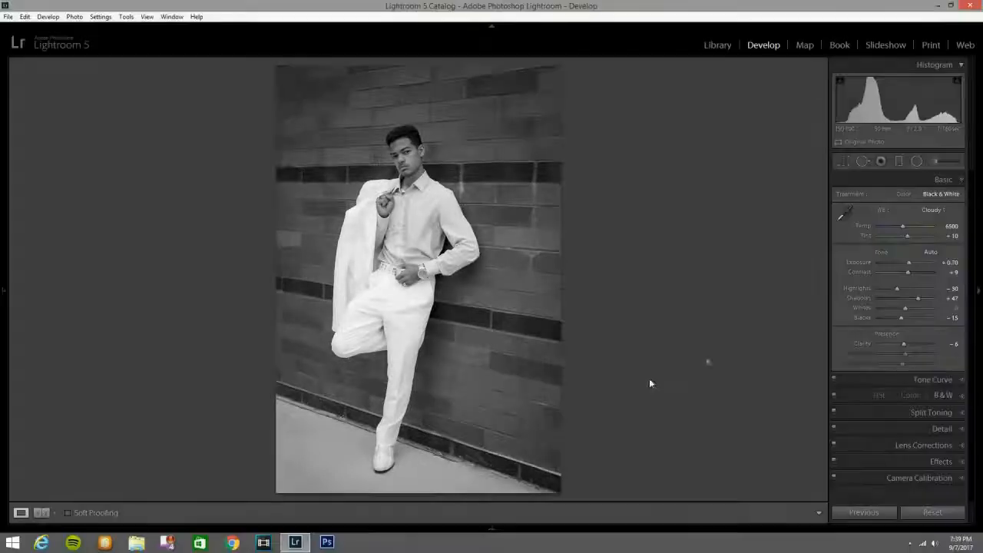
{"action": "left_click", "coordinate": [903, 194]}
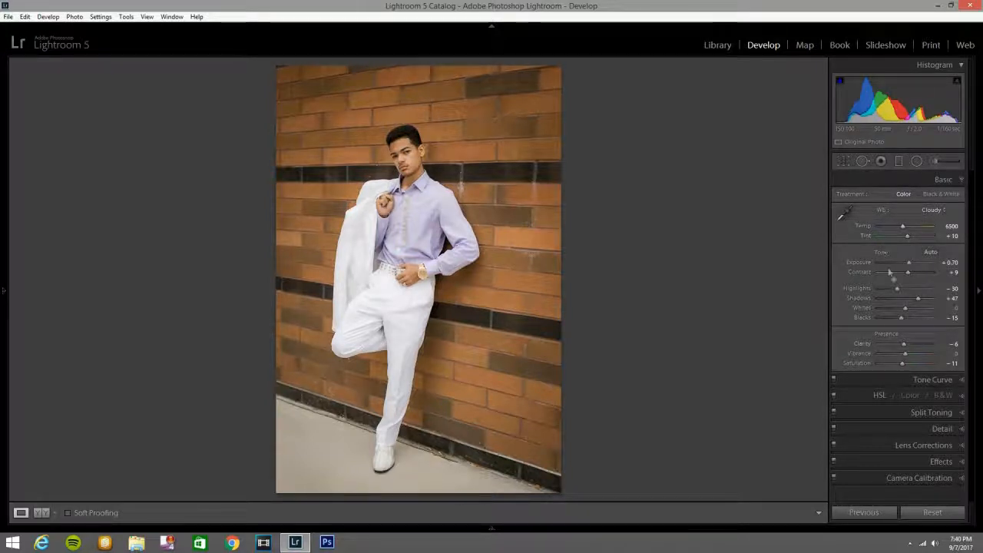
Set the whole photo's saturation to -21 and prepare a new size 11.0 Adjustment Brush with the Saturation effect.
{"action": "left_click_drag", "start_coordinate": [902, 366], "coordinate": [899, 364]}
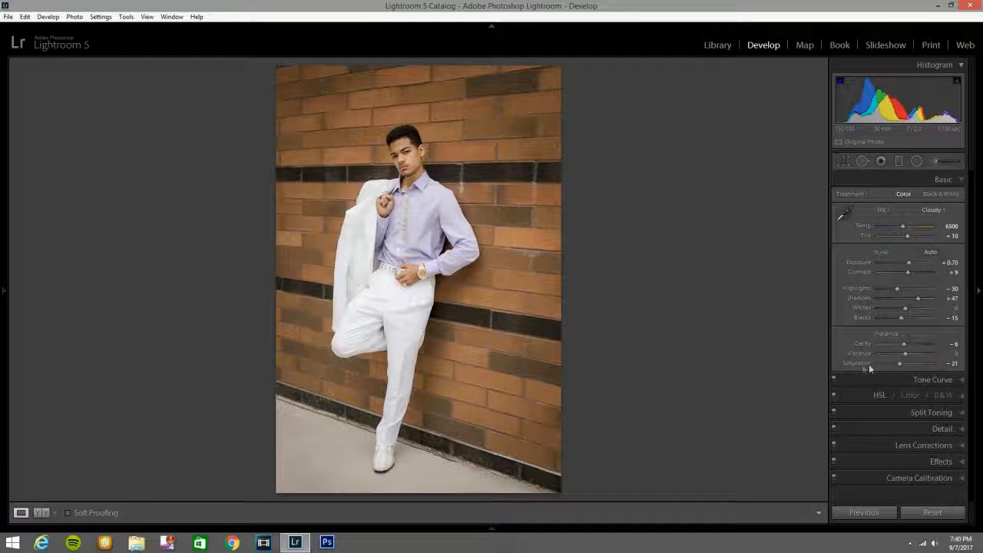
{"action": "left_click", "coordinate": [935, 162]}
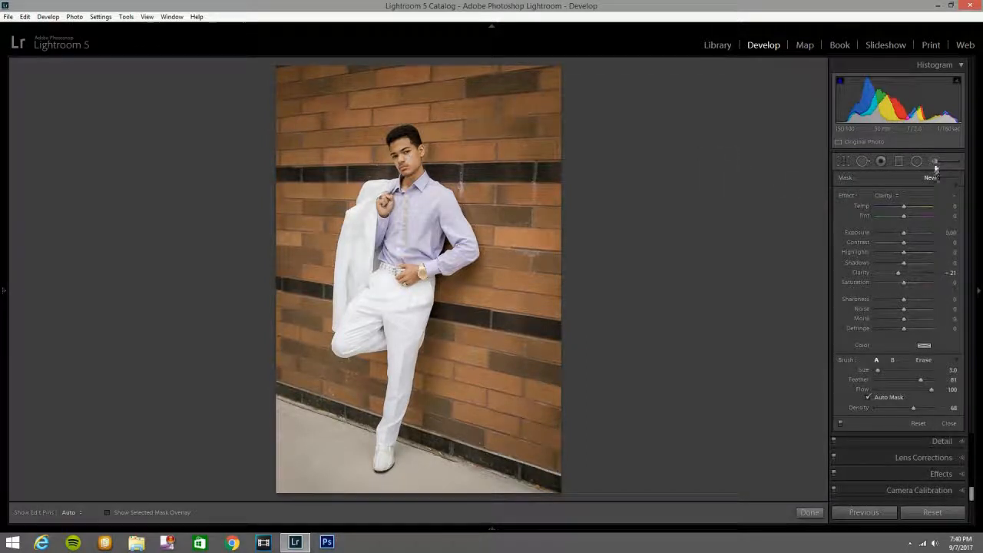
{"action": "left_click", "coordinate": [886, 195]}
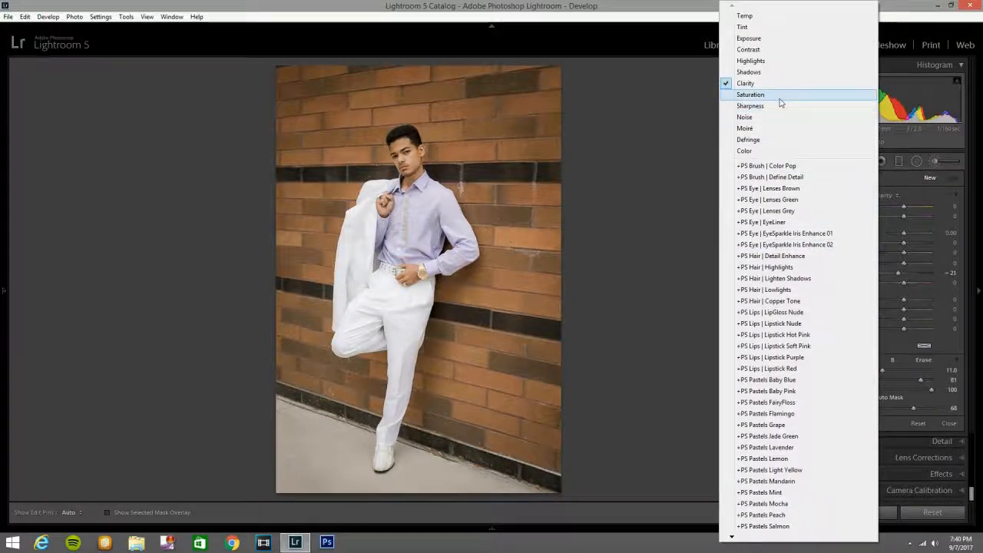
{"action": "left_click", "coordinate": [768, 95]}
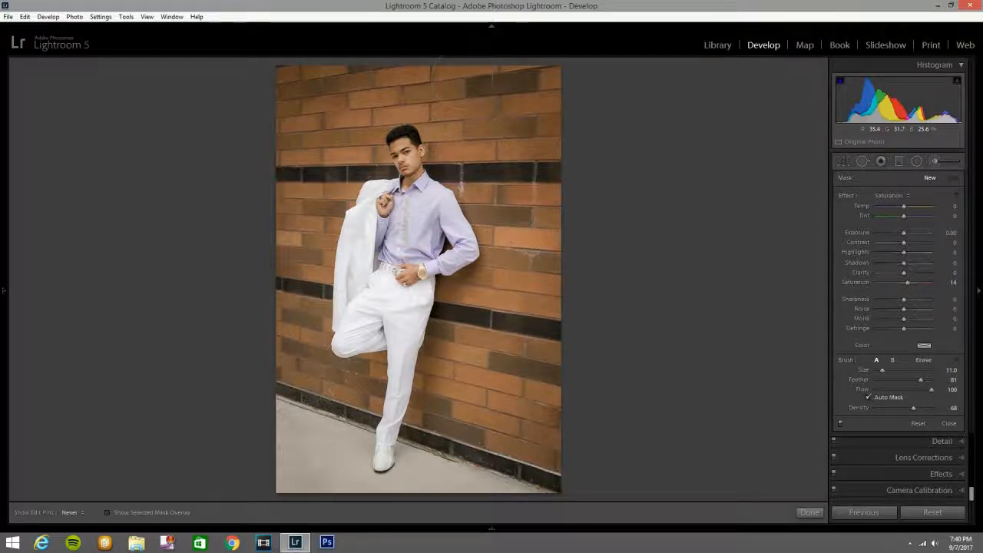
Paint the saturation mask over the whole brick wall, reducing the brush to size 8.0 for the area behind the legs.
{"action": "key", "text": "h"}
{"action": "key", "text": "h"}
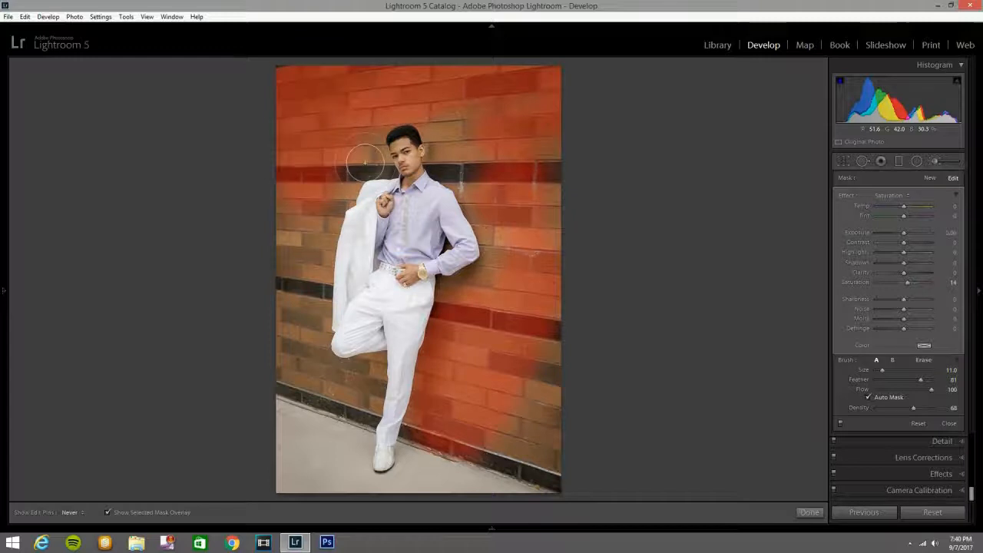
{"action": "mouse_move", "coordinate": [301, 246]}
{"action": "left_mouse_down"}
{"action": "mouse_move", "coordinate": [311, 341]}
{"action": "mouse_move", "coordinate": [300, 376]}
{"action": "left_mouse_up"}
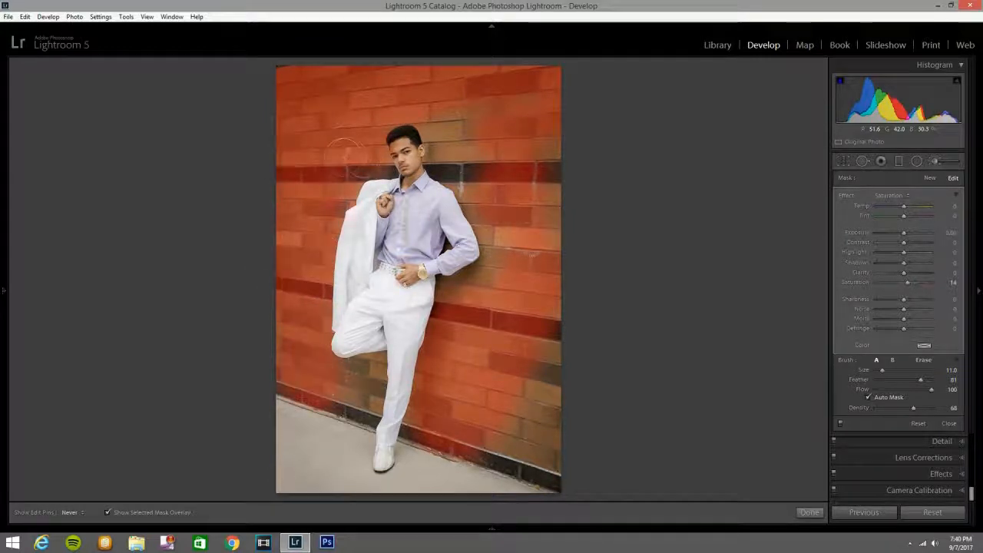
{"action": "mouse_move", "coordinate": [542, 189]}
{"action": "left_mouse_down"}
{"action": "mouse_move", "coordinate": [486, 186]}
{"action": "mouse_move", "coordinate": [514, 392]}
{"action": "mouse_move", "coordinate": [534, 418]}
{"action": "mouse_move", "coordinate": [538, 450]}
{"action": "mouse_move", "coordinate": [481, 438]}
{"action": "left_mouse_up"}
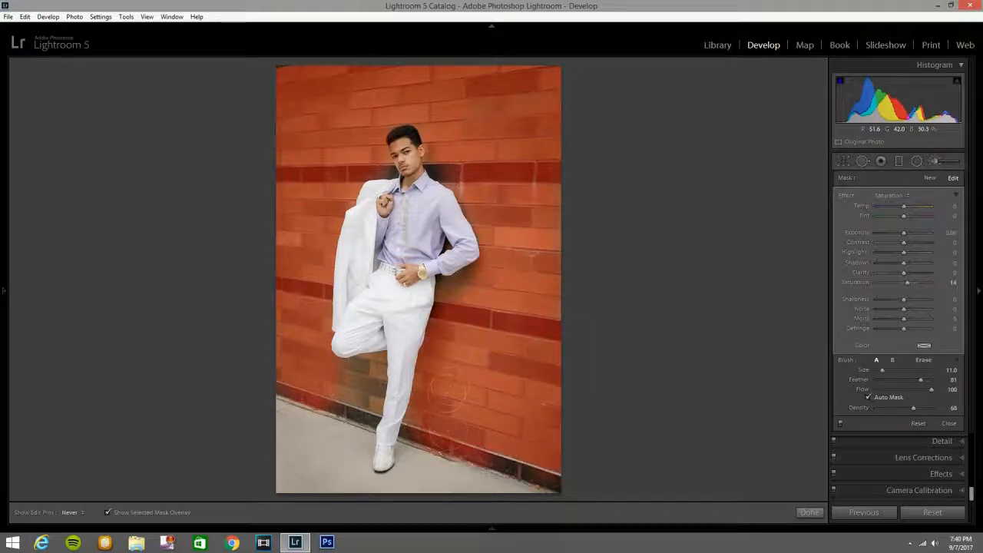
{"action": "key", "text": "["}
{"action": "key", "text": "["}
{"action": "key", "text": "["}
{"action": "mouse_move", "coordinate": [374, 362]}
{"action": "left_mouse_down"}
{"action": "mouse_move", "coordinate": [362, 400]}
{"action": "mouse_move", "coordinate": [337, 403]}
{"action": "mouse_move", "coordinate": [363, 406]}
{"action": "left_mouse_up"}
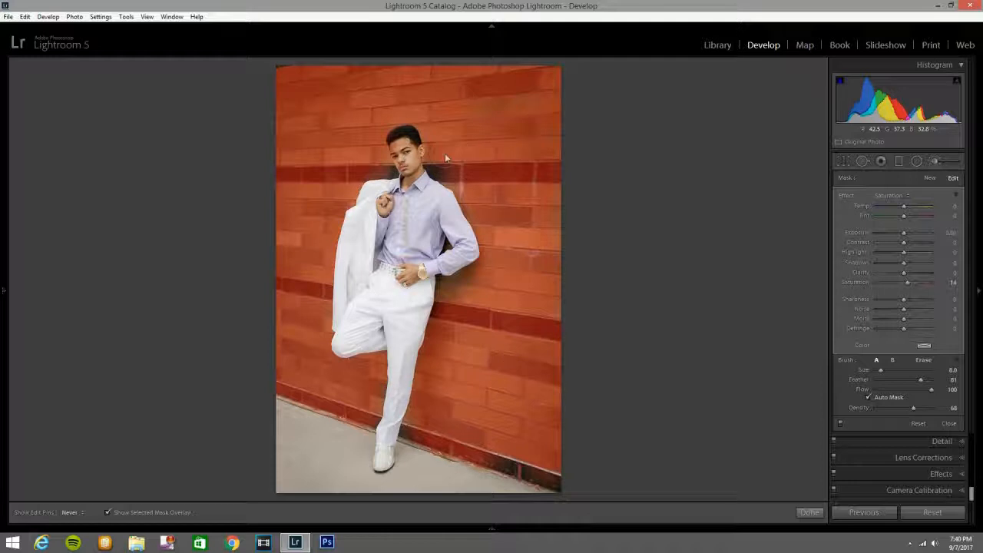
Erase the saturation mask around the man's face and collar with a size 4.0 brush, and hide the mask overlay.
{"action": "key", "text": "alt"}
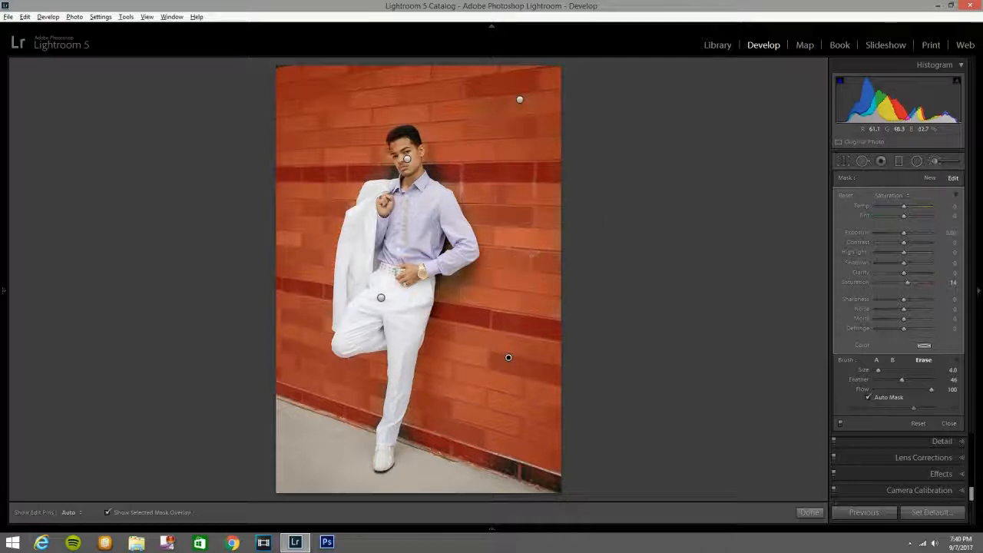
{"action": "mouse_move", "coordinate": [404, 166]}
{"action": "left_mouse_down"}
{"action": "mouse_move", "coordinate": [412, 140]}
{"action": "mouse_move", "coordinate": [413, 183]}
{"action": "mouse_move", "coordinate": [400, 211]}
{"action": "left_mouse_up"}
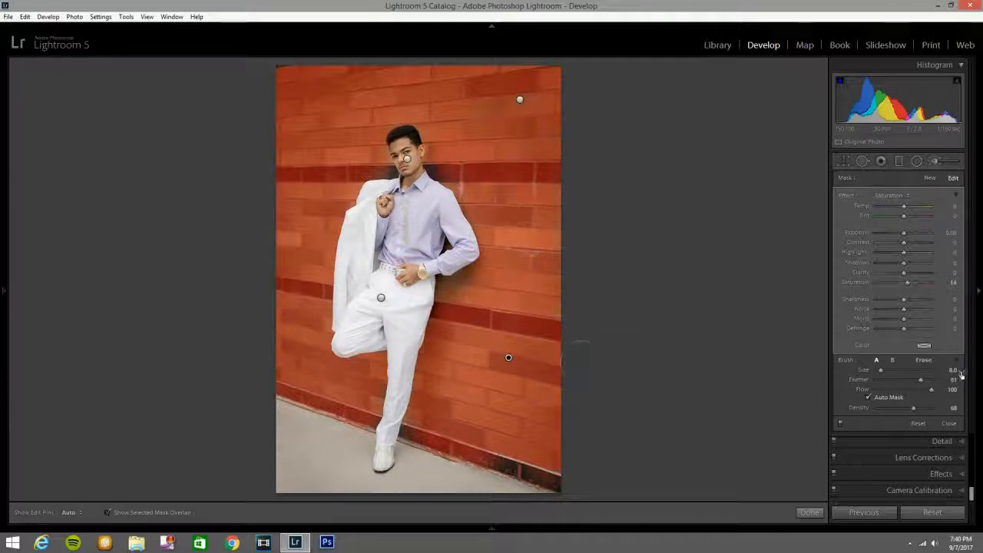
{"action": "key", "text": "o"}
Set the brick wall mask's saturation to 45 and its contrast to 19.
{"action": "left_click_drag", "start_coordinate": [908, 287], "coordinate": [974, 284]}
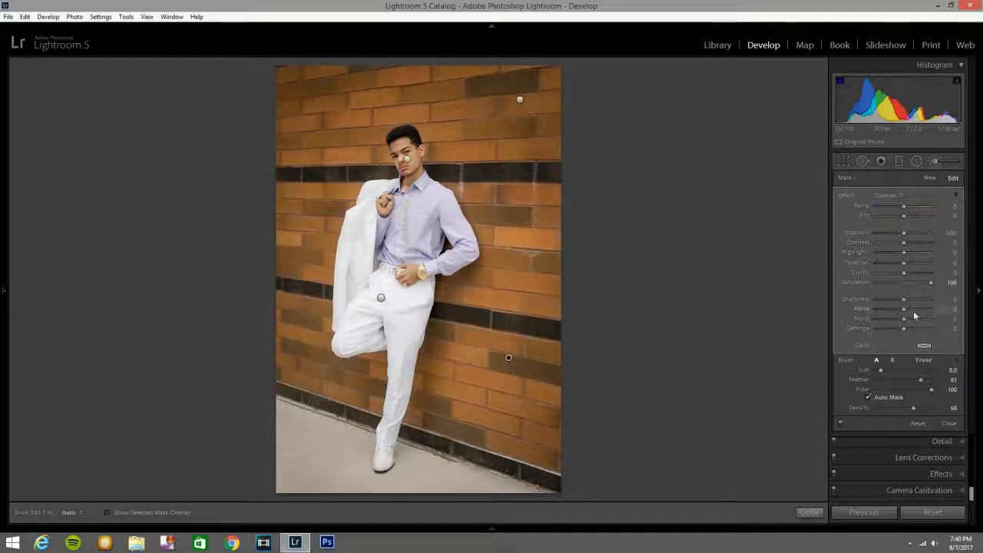
{"action": "left_click_drag", "start_coordinate": [925, 281], "coordinate": [915, 289]}
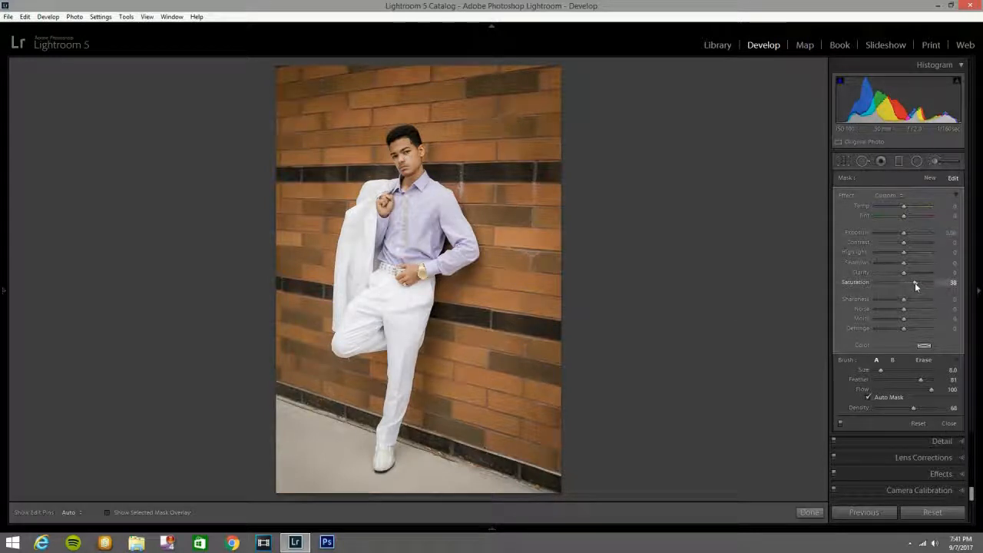
{"action": "left_click_drag", "start_coordinate": [904, 244], "coordinate": [915, 243]}
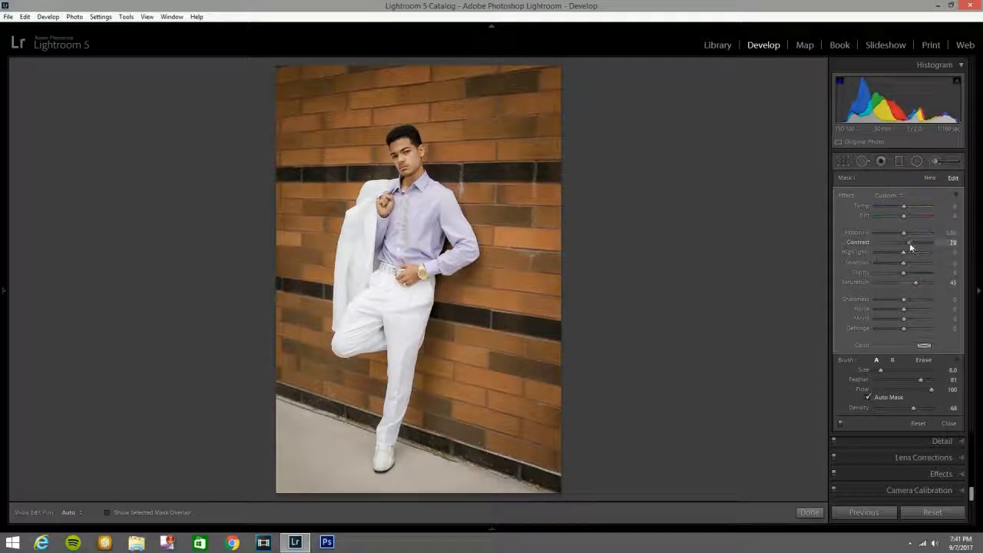
Close the Adjustment Brush and compare the original and edited portrait side by side in the Before & After view.
{"action": "left_click", "coordinate": [936, 163]}
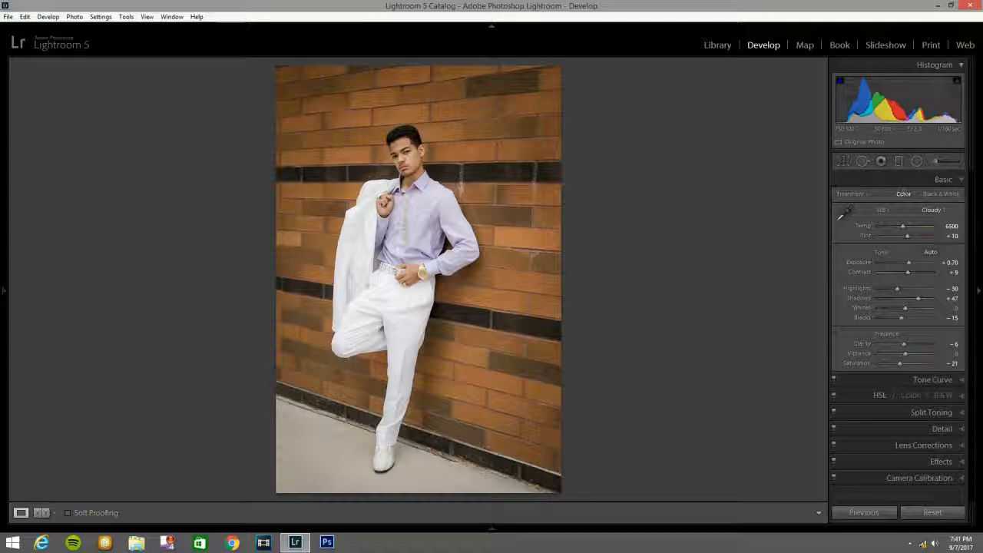
{"action": "left_click", "coordinate": [979, 277]}
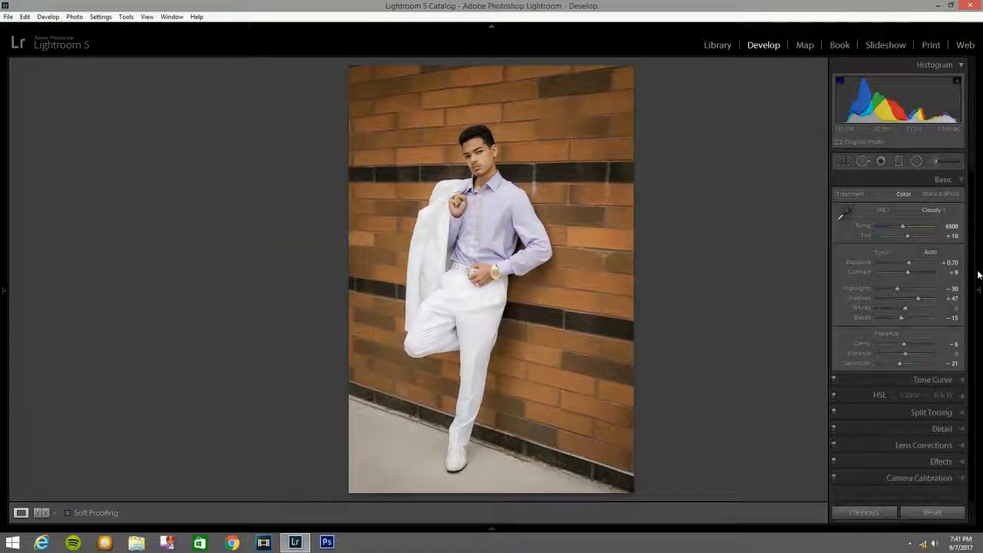
{"action": "key", "text": "y"}
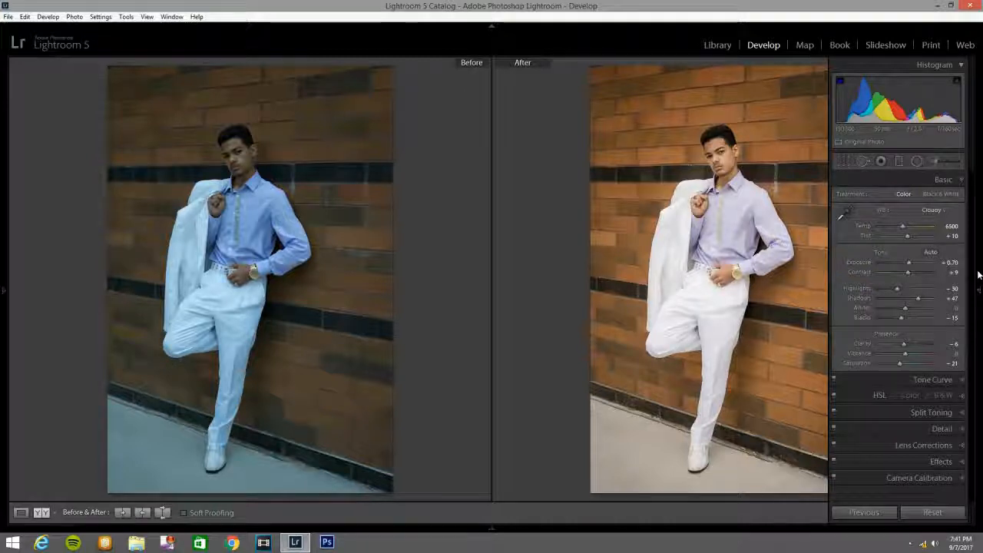
View the comparison fully blacked out with Lights Out and the side panels hidden, and return to the single edited photo.
{"action": "key", "text": "l"}
{"action": "key", "text": "l"}
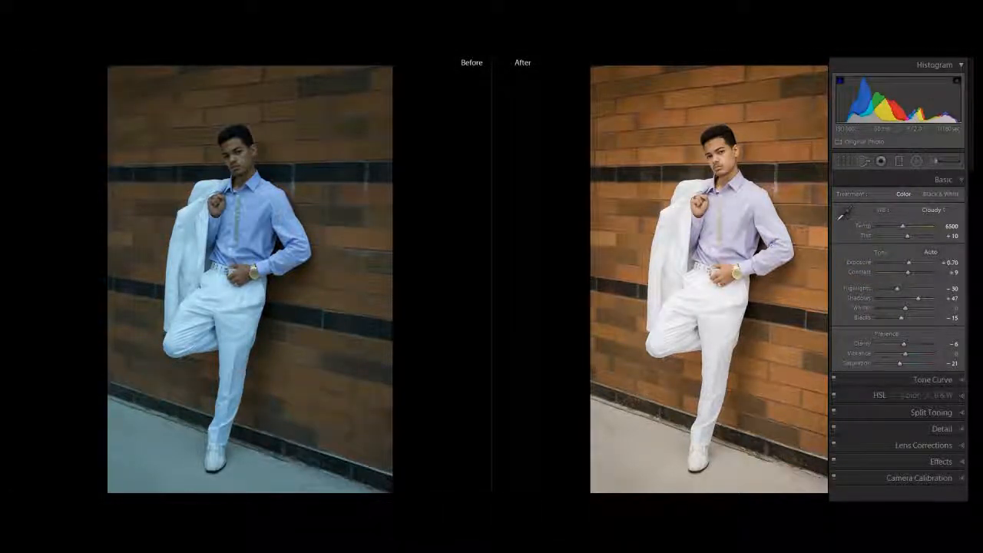
{"action": "key", "text": "Tab"}
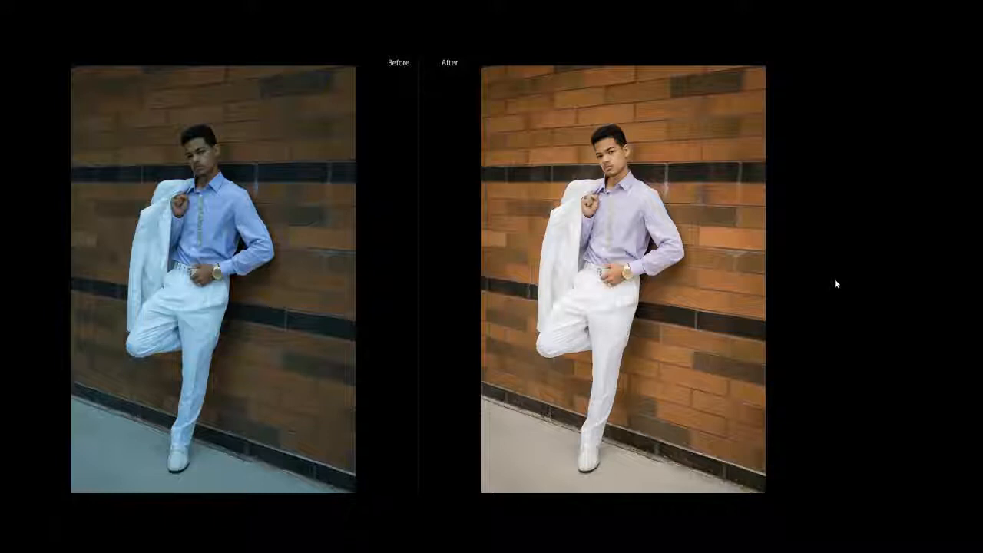
{"action": "key", "text": "y"}
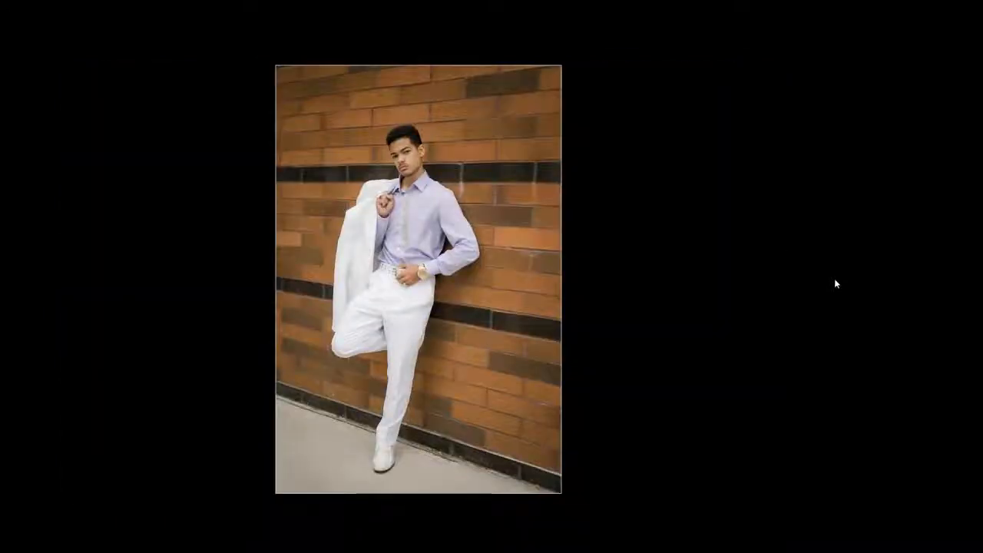